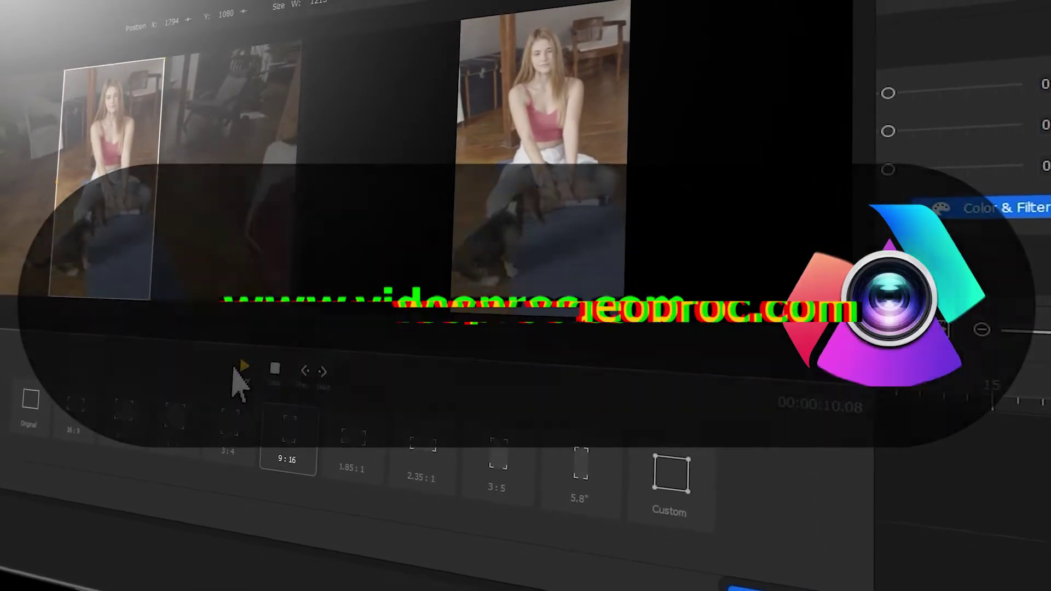
Start playing the preview in the VideoProc Vlogger start window
click(206, 361)
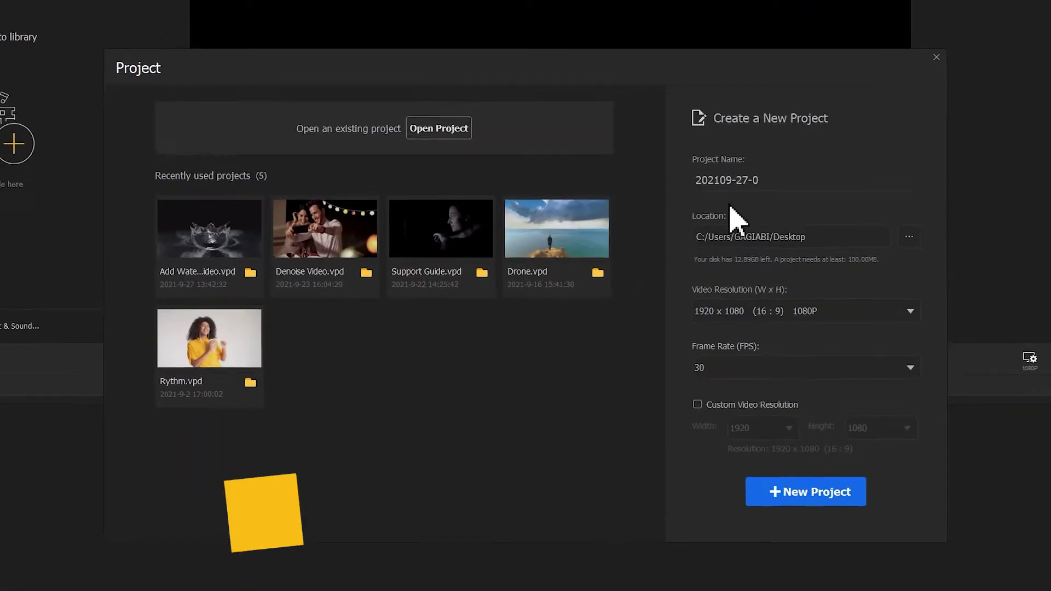
Create a new project named 'Audio Editor'
double_click(688, 217)
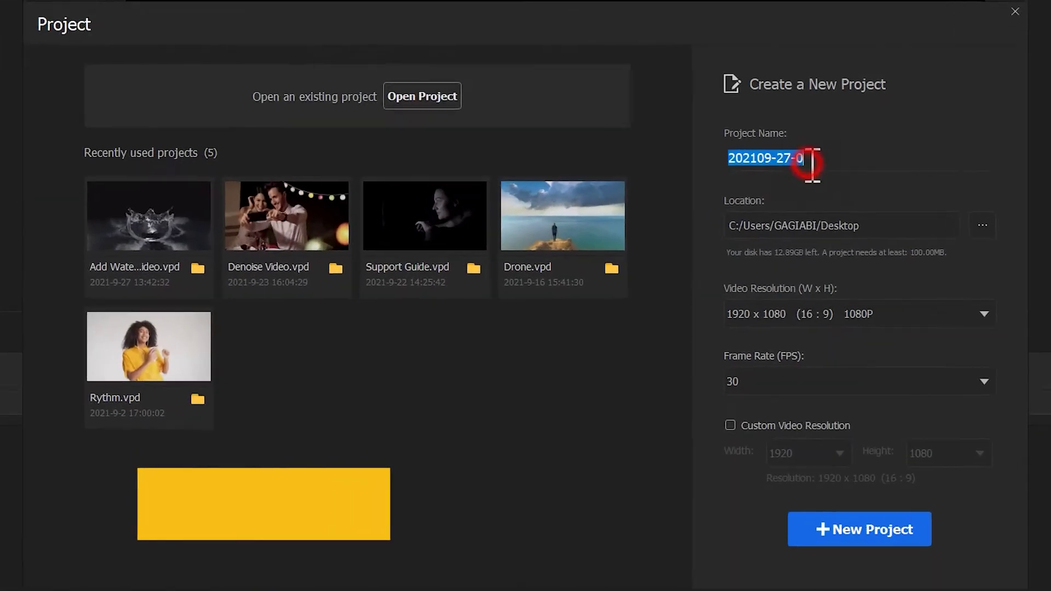
text(Audio Editor)
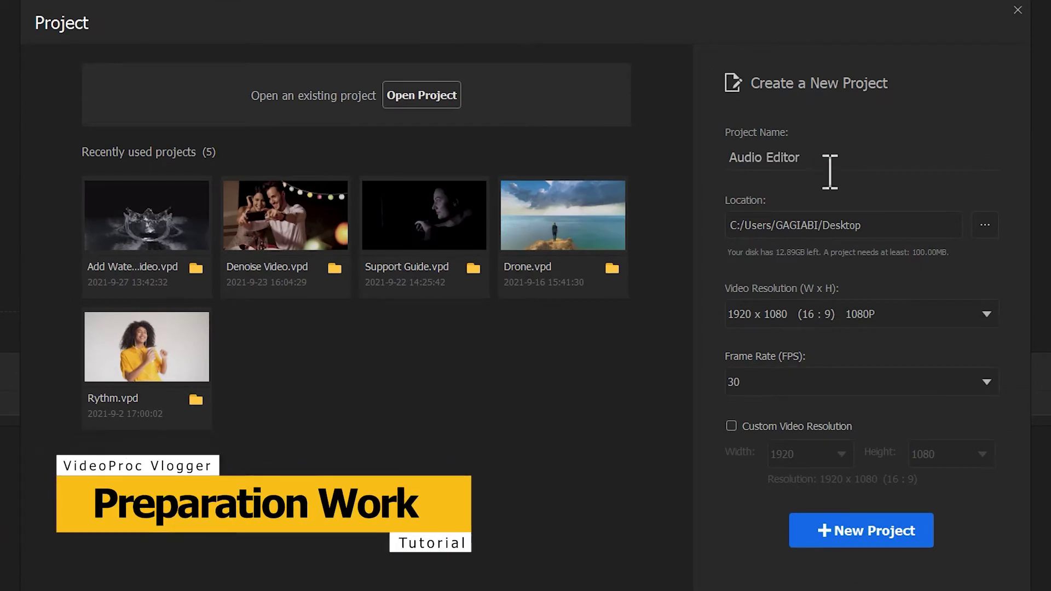
click(891, 532)
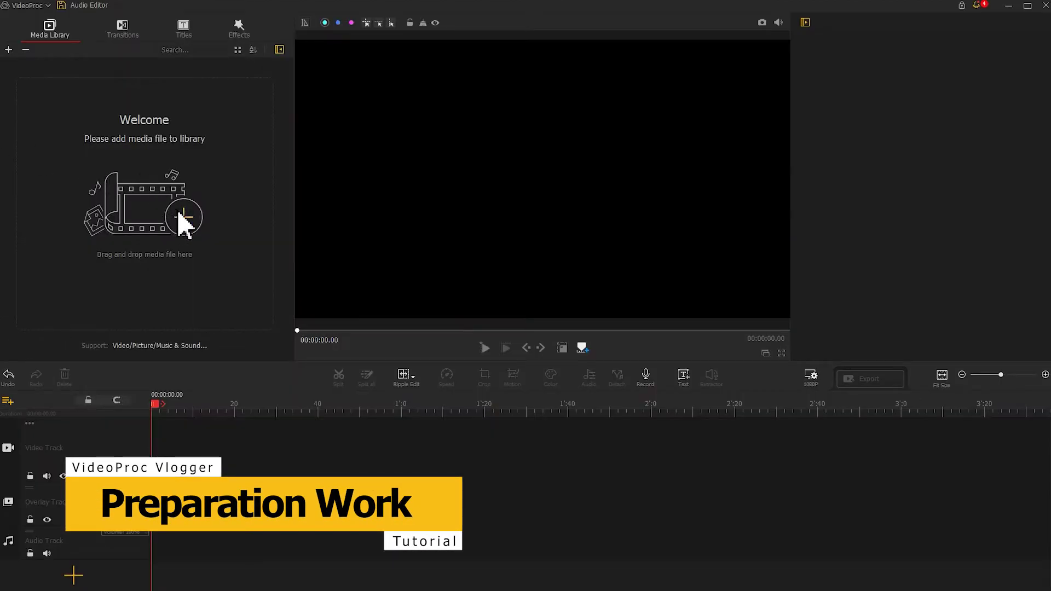
Import the juice, cut Limes and contributing files into the Media Library
click(181, 215)
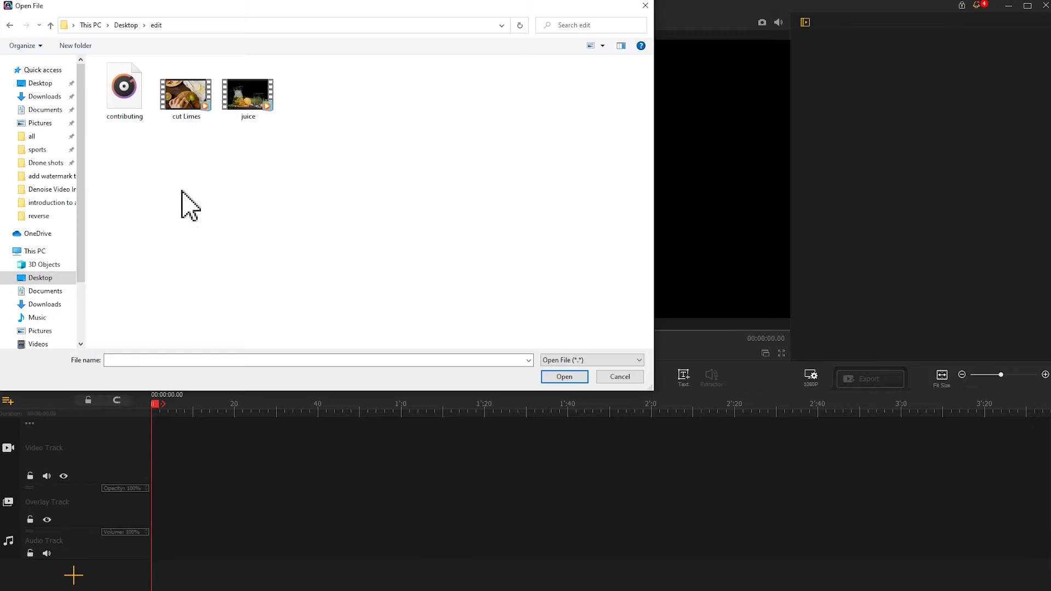
drag(121, 144, 263, 104)
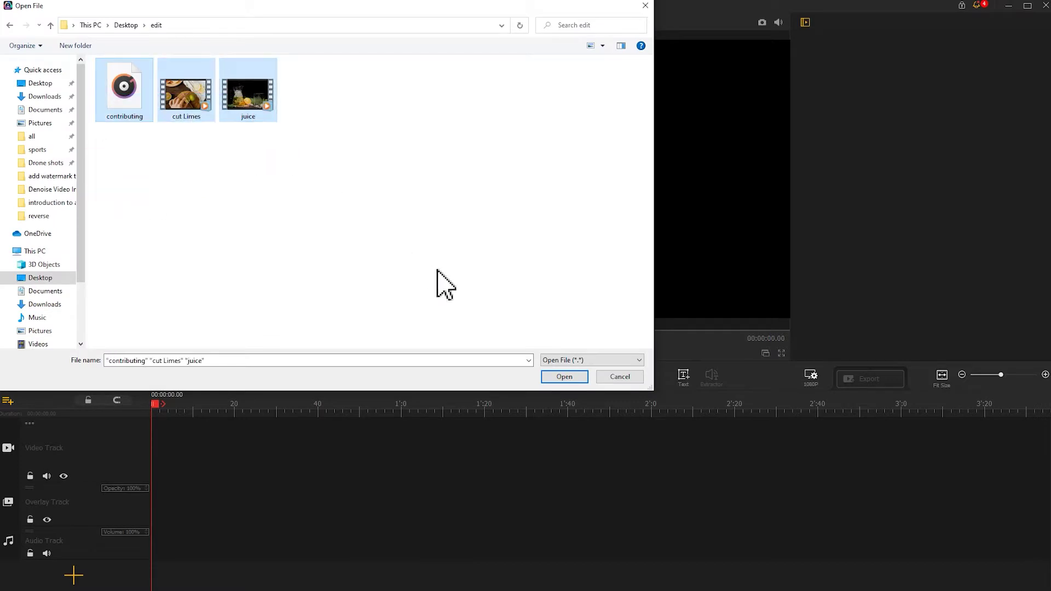
click(553, 376)
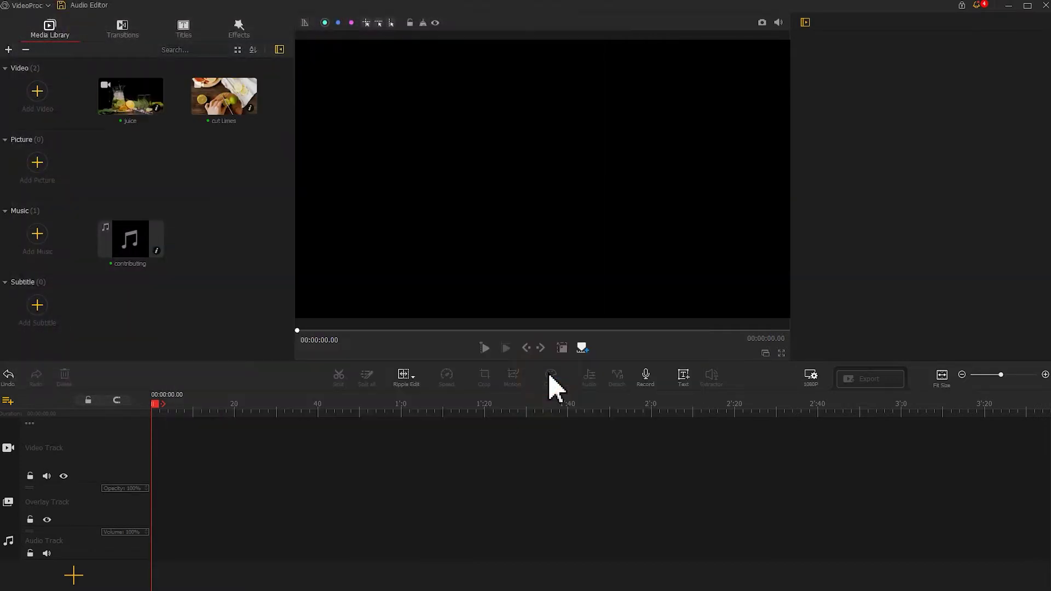
Put cut Limes then juice on the video track, and contributing music on the audio track
drag(230, 104, 186, 457)
drag(122, 117, 211, 444)
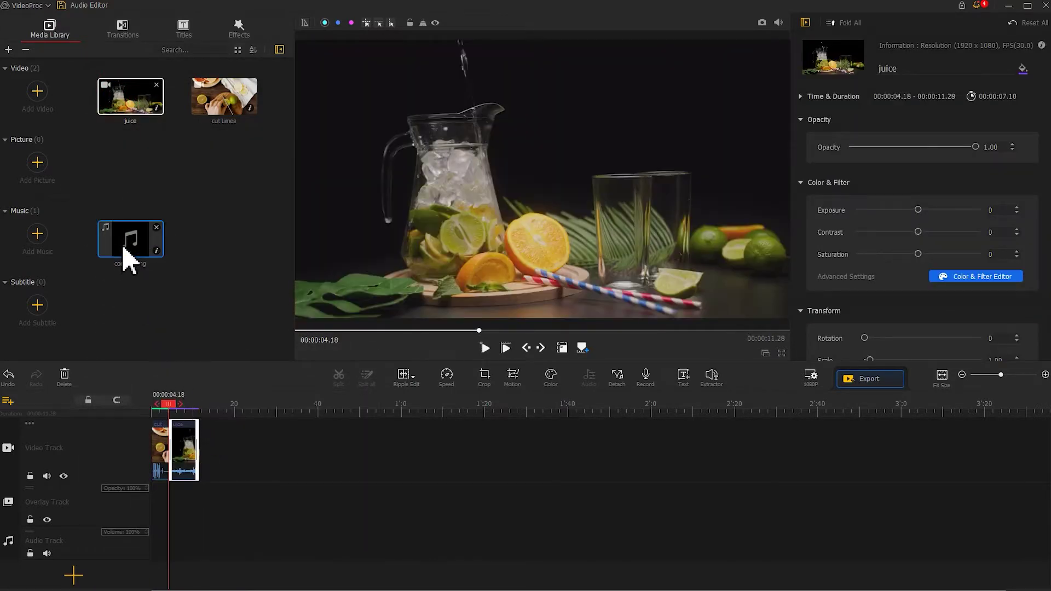
drag(126, 254, 167, 515)
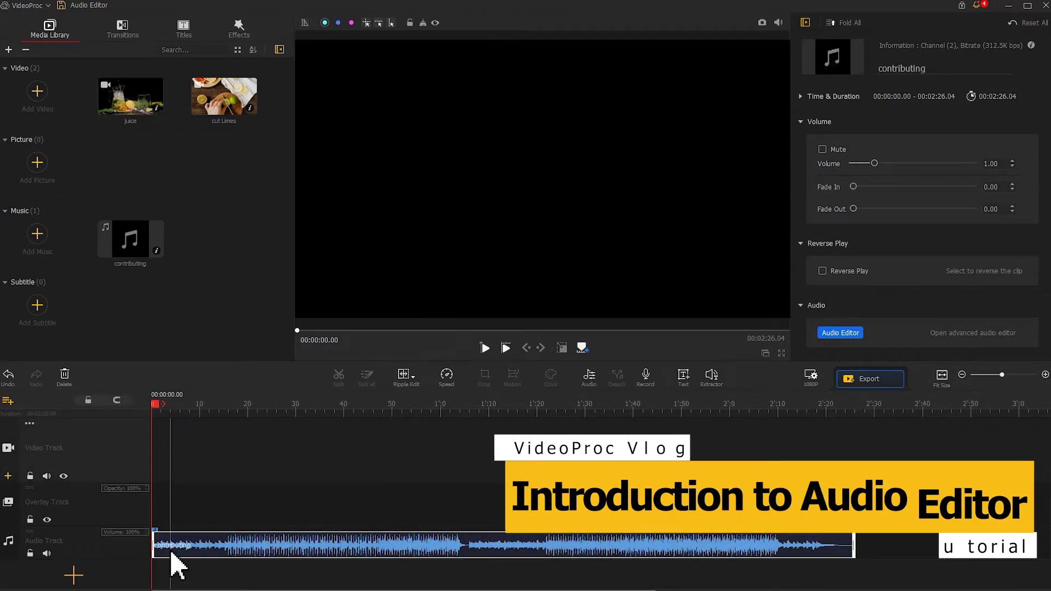
Open the contributing music clip from the timeline in the Audio Editor
click(170, 552)
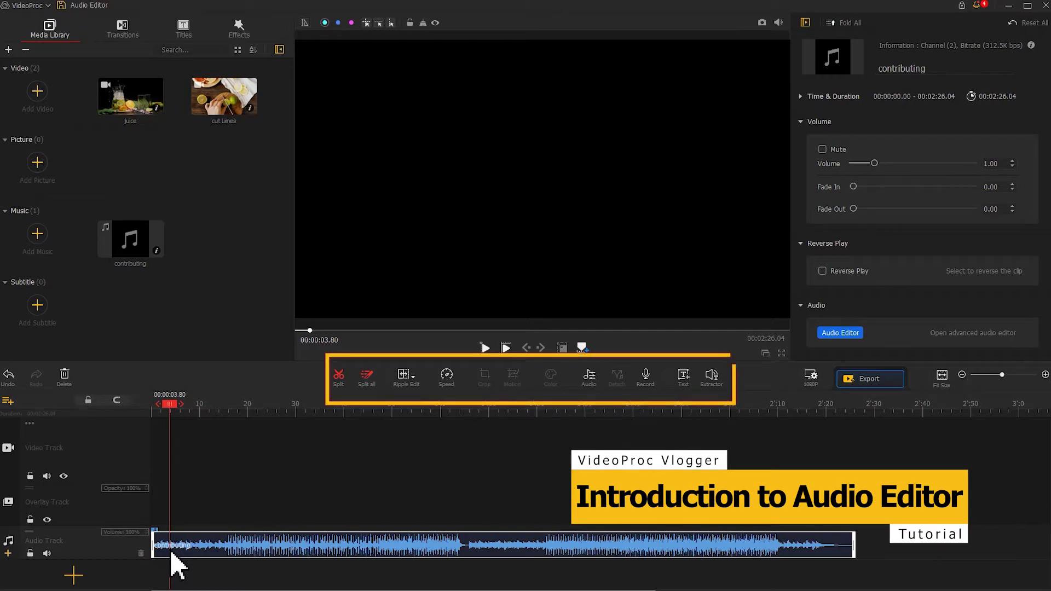
click(591, 379)
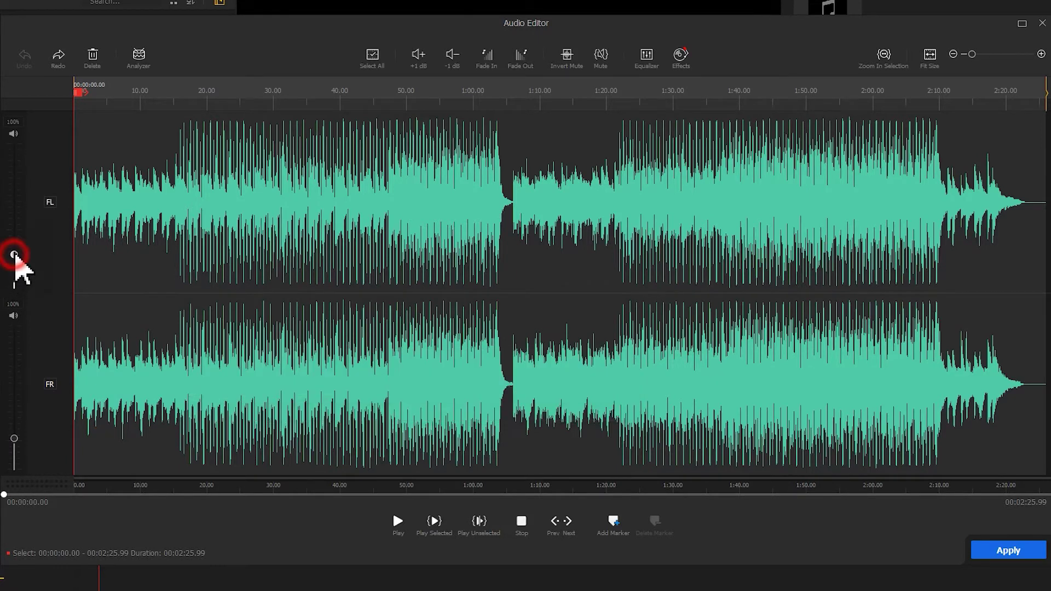
Set the left channel to 84% volume and mute the right channel, keeping the left enabled
mouse_move(15, 256)
mouse_down()
mouse_move(17, 219)
mouse_move(24, 265)
mouse_up()
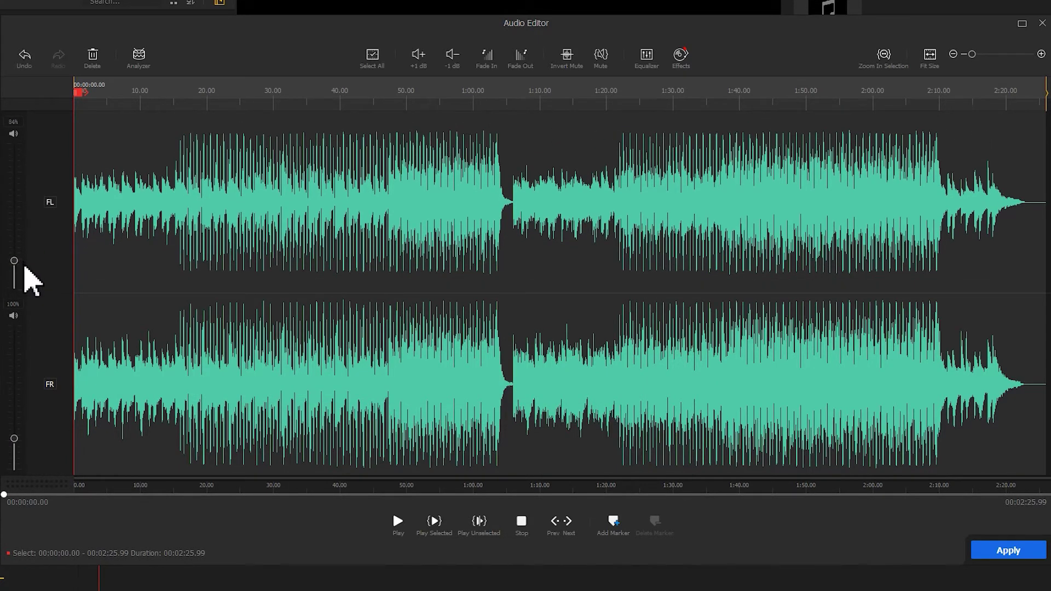
mouse_move(13, 433)
mouse_down()
mouse_move(19, 405)
mouse_move(25, 449)
mouse_up()
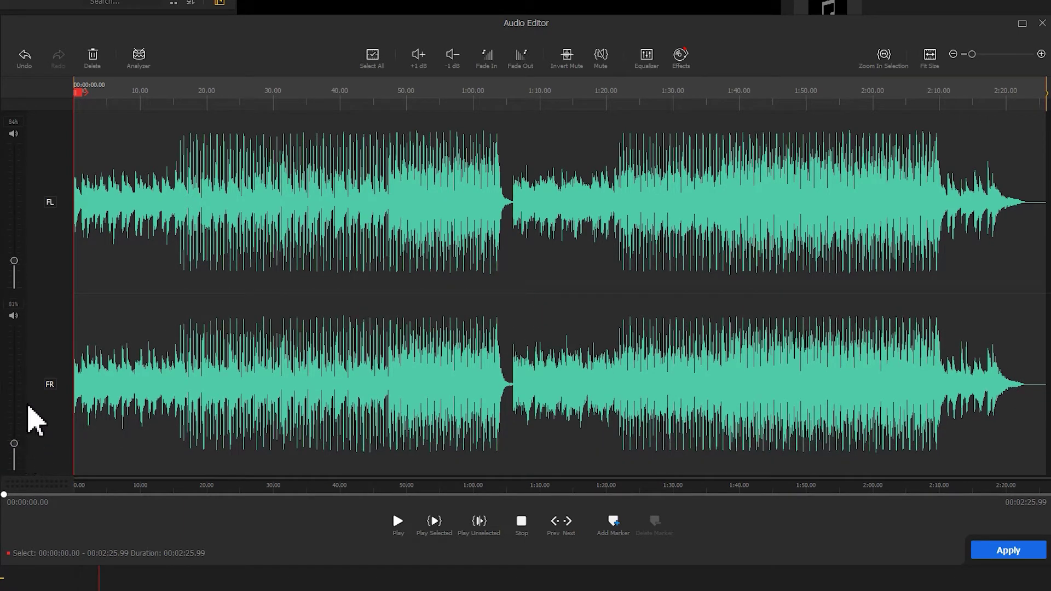
click(50, 202)
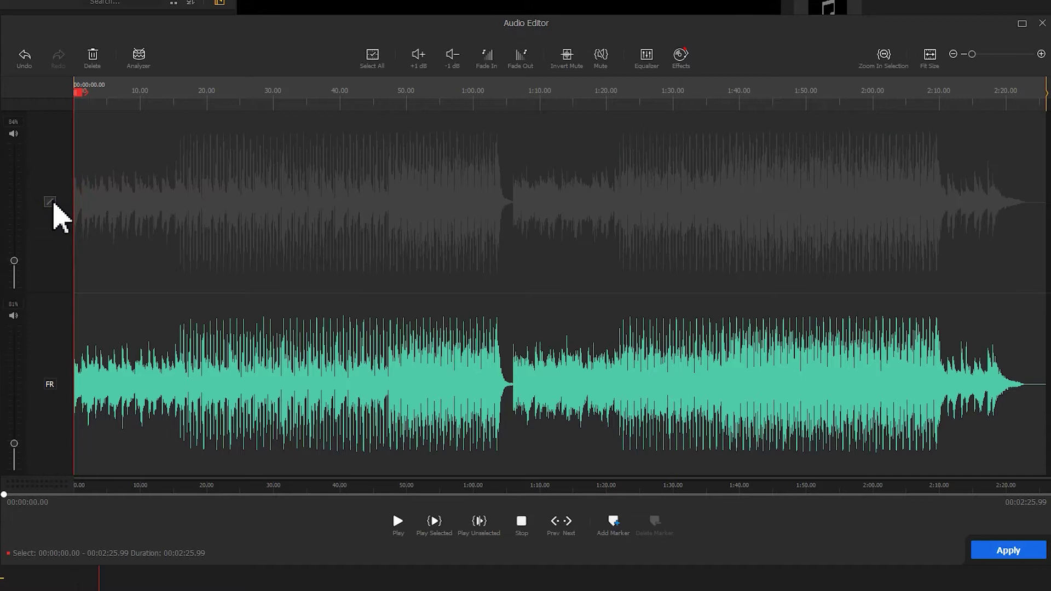
click(51, 203)
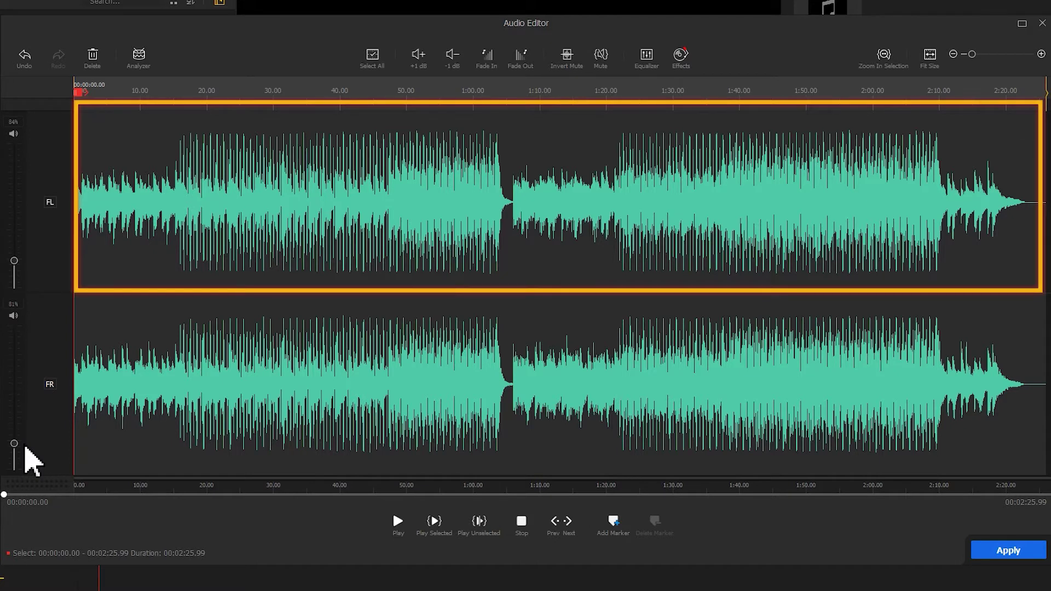
click(50, 203)
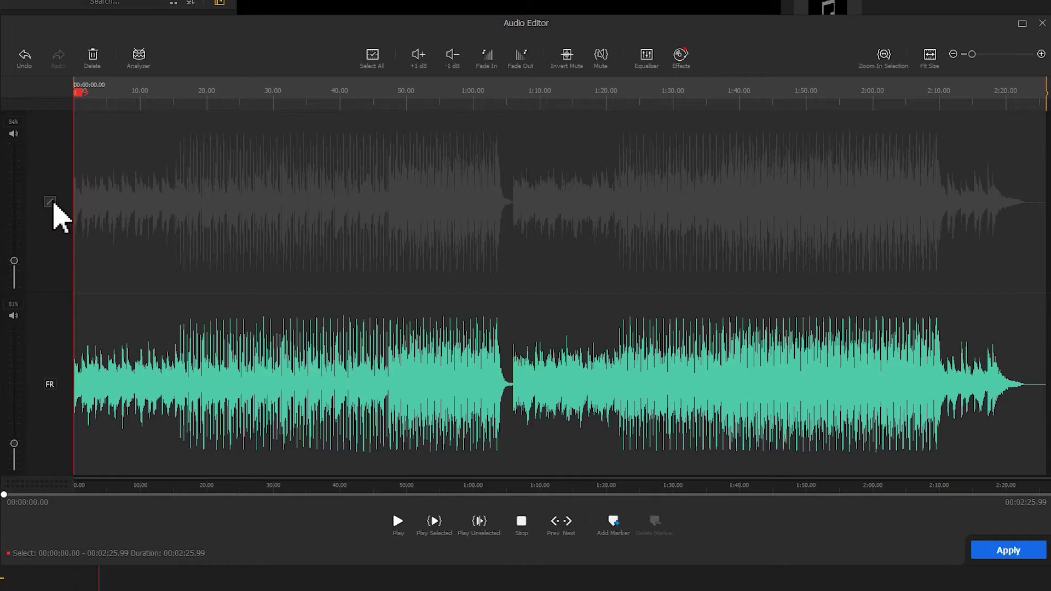
click(602, 55)
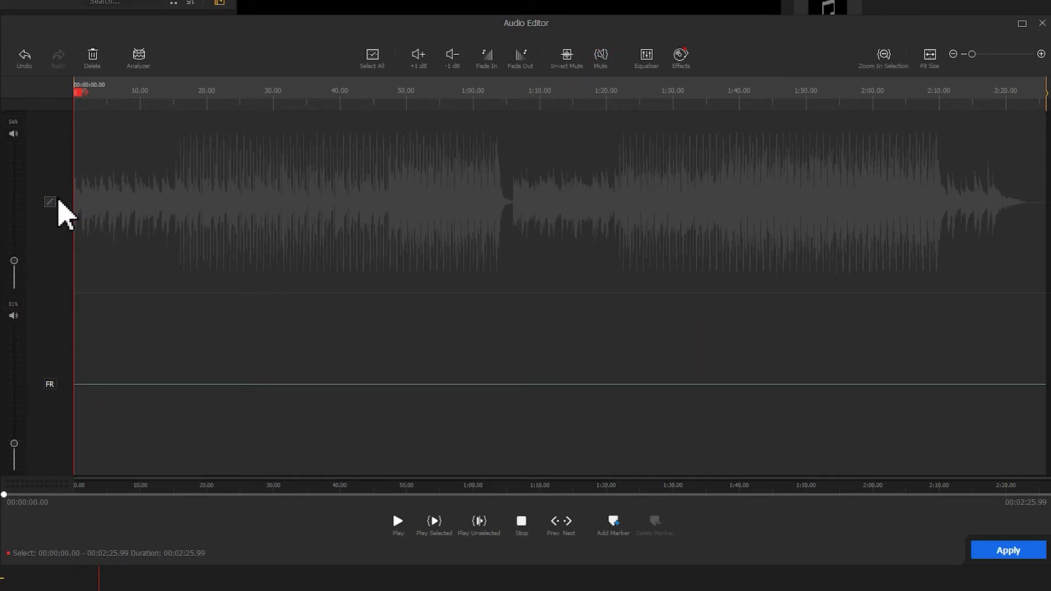
click(49, 202)
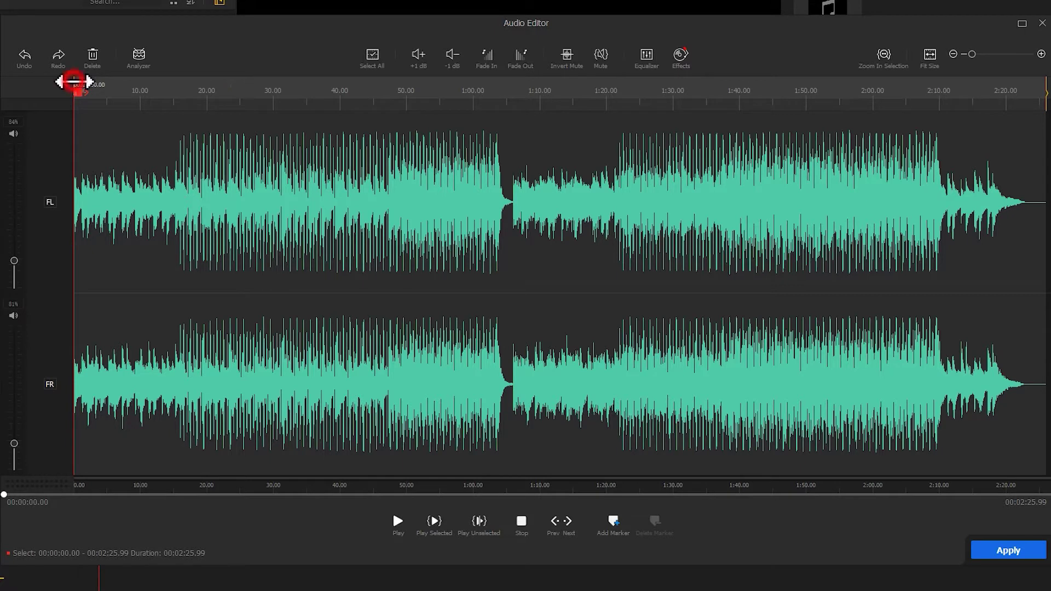
Select the music from about 1:05 to 1:21 using the ruler handles
drag(74, 82, 511, 146)
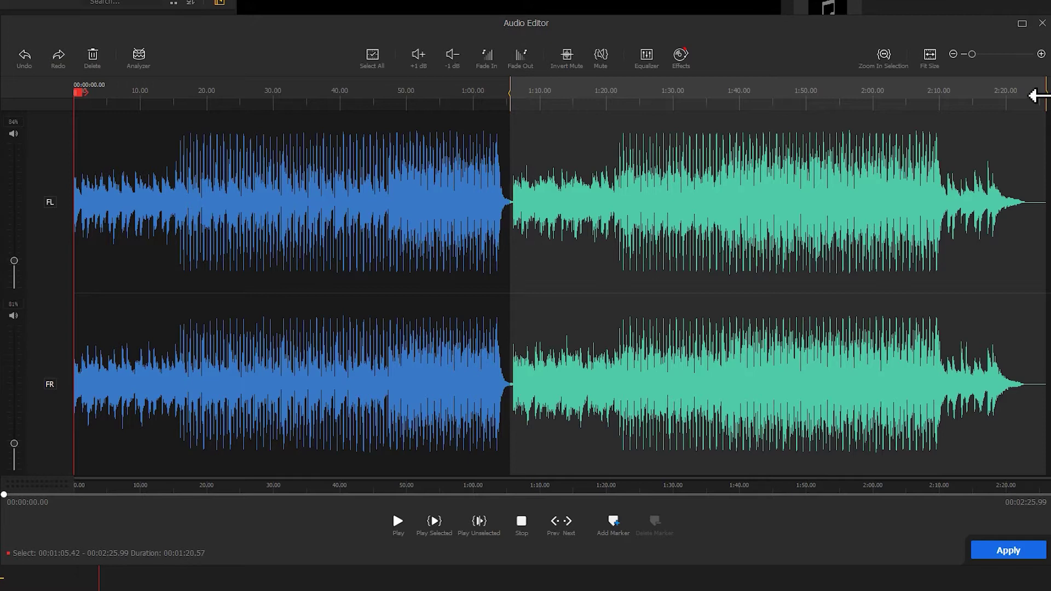
drag(1034, 95, 614, 112)
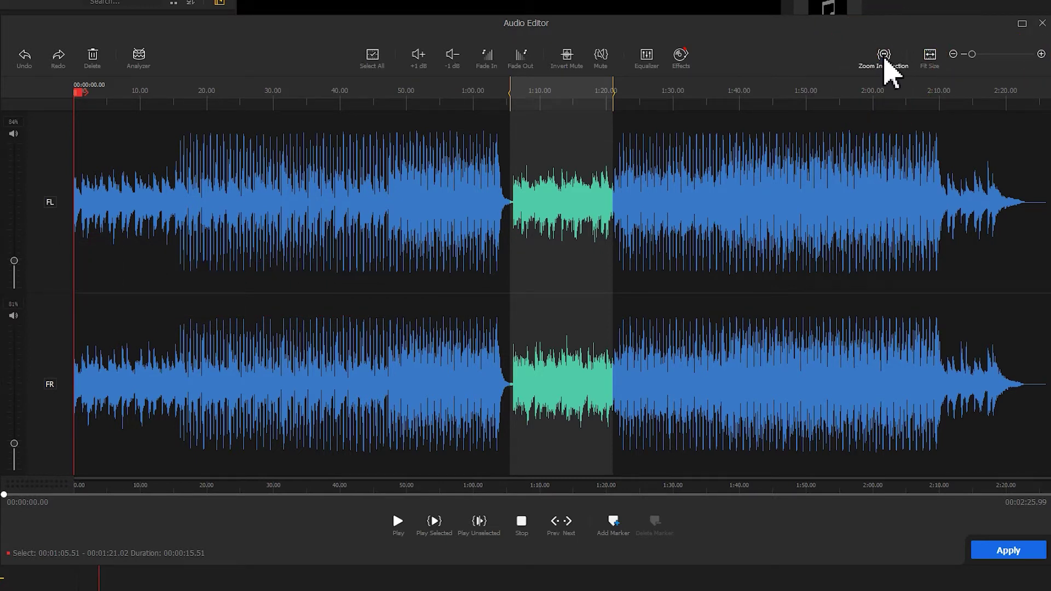
click(886, 62)
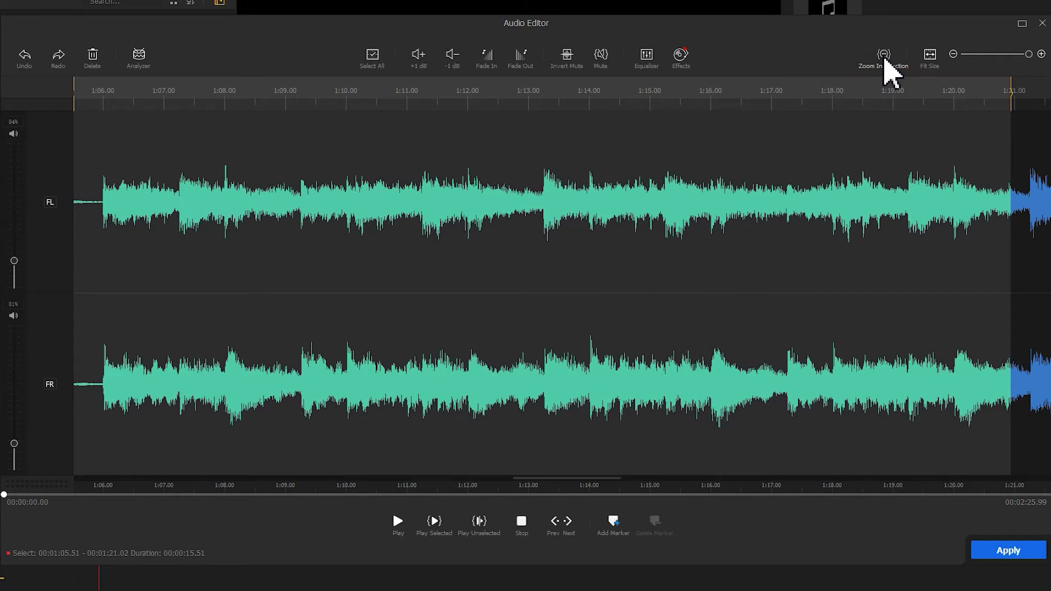
click(884, 60)
click(930, 57)
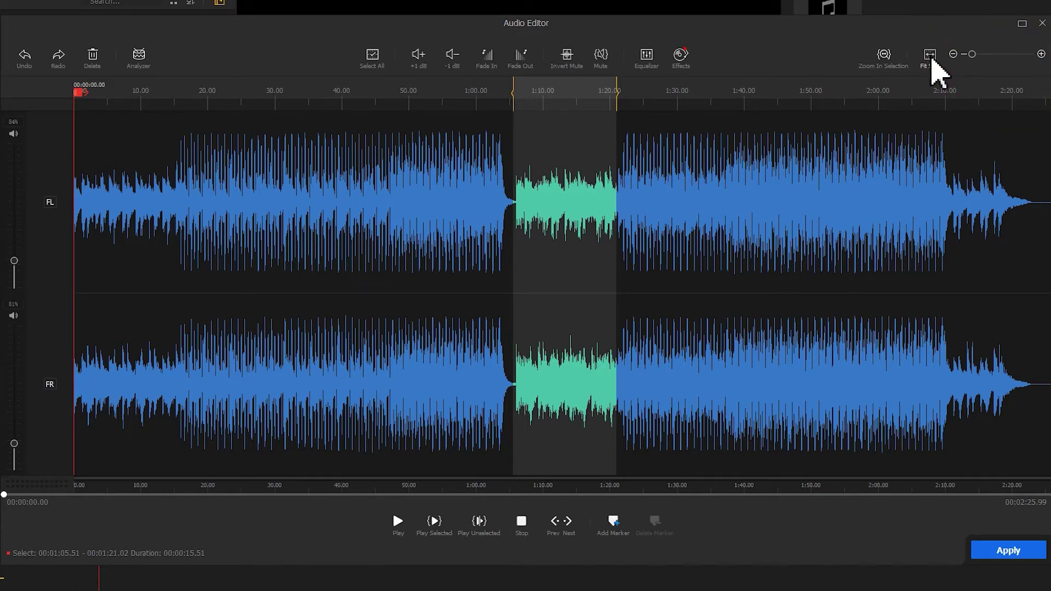
click(974, 56)
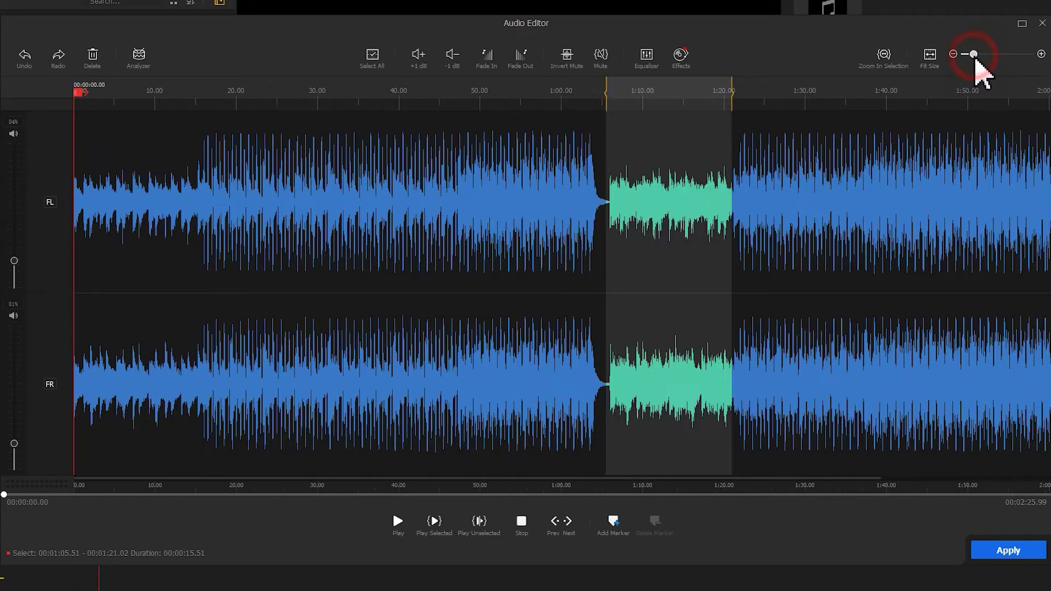
mouse_move(974, 54)
mouse_down()
mouse_move(983, 54)
mouse_move(970, 55)
mouse_up()
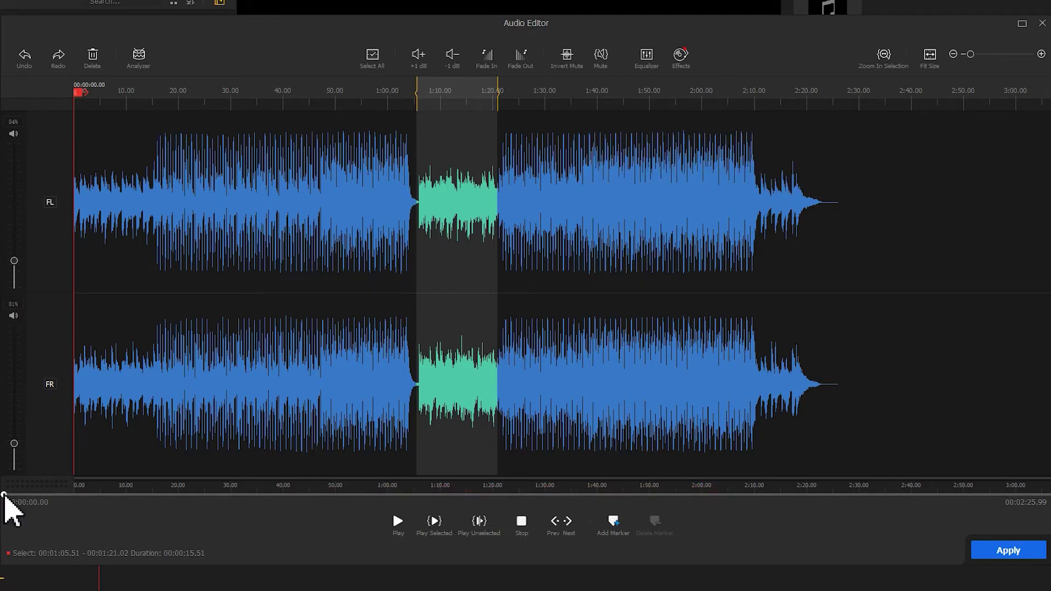
drag(4, 495, 329, 501)
click(398, 522)
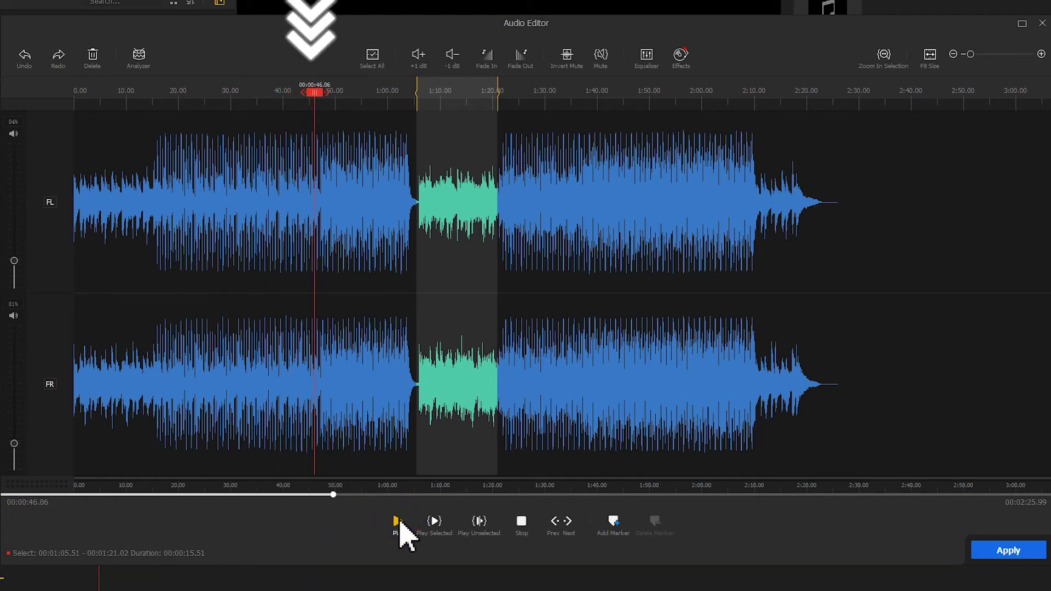
click(399, 522)
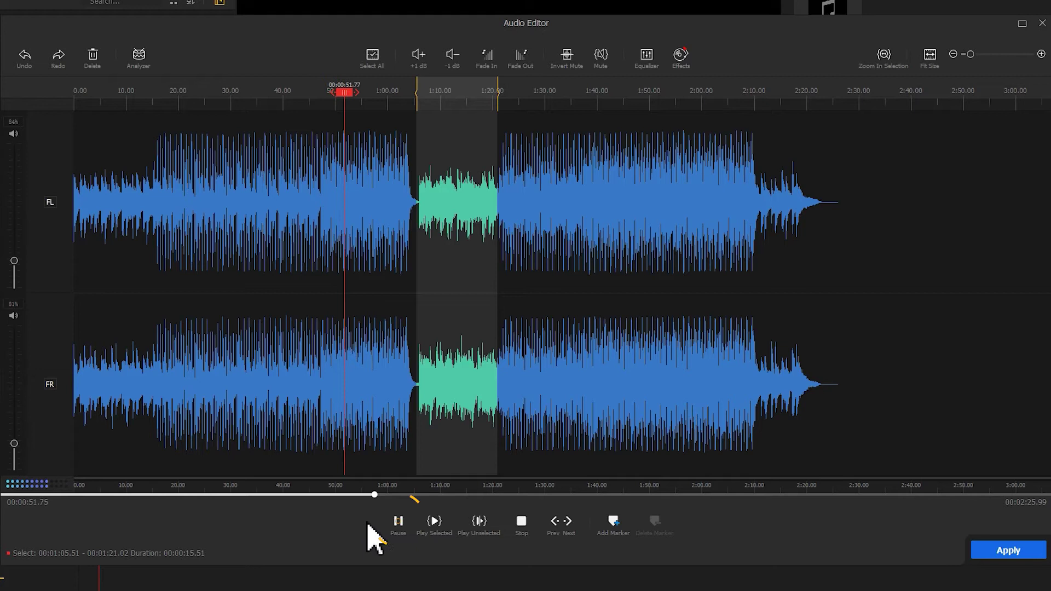
click(398, 522)
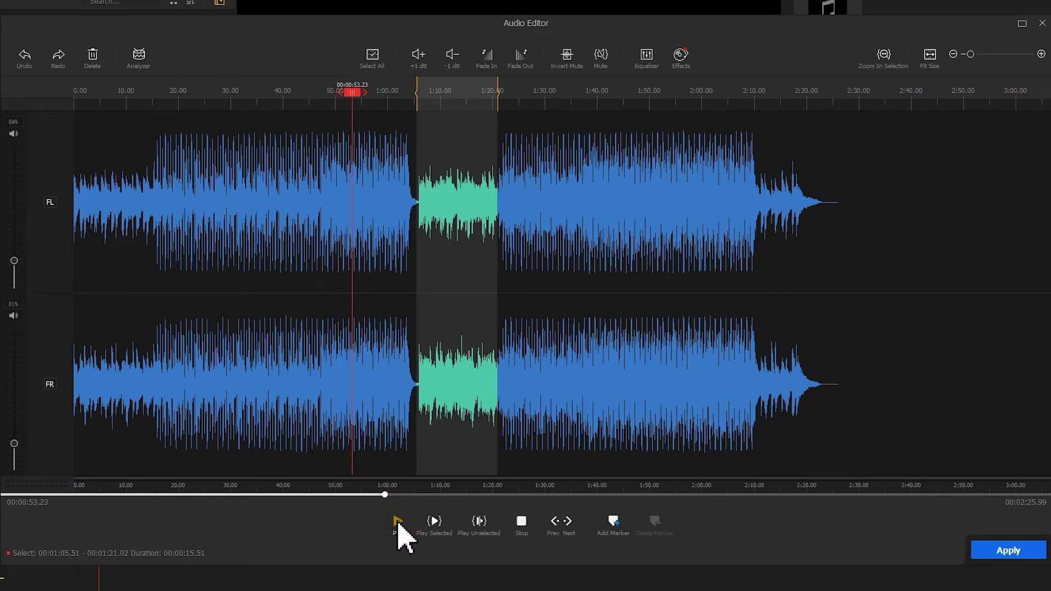
click(398, 523)
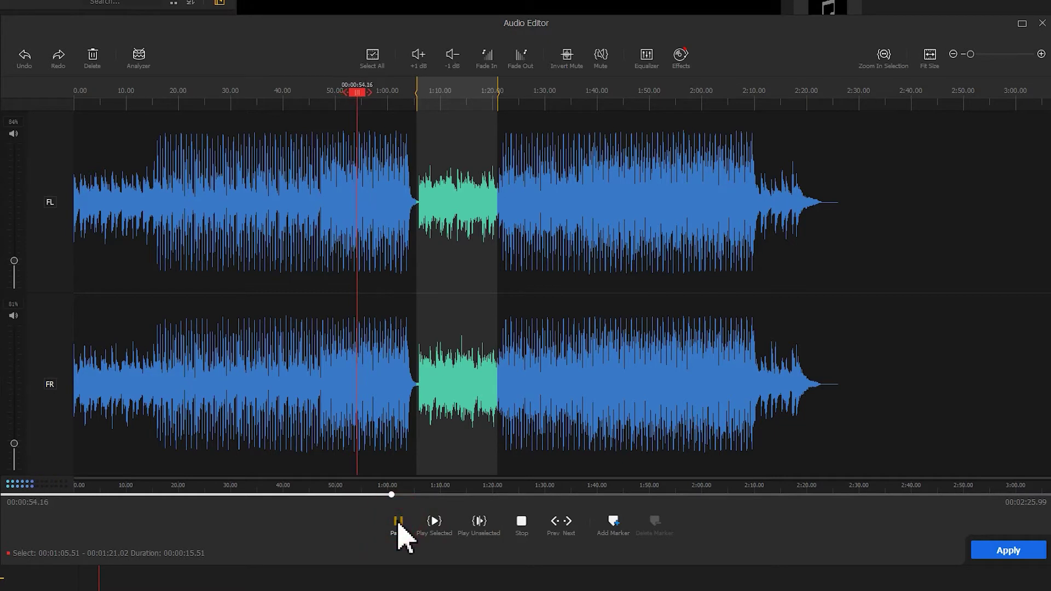
click(524, 528)
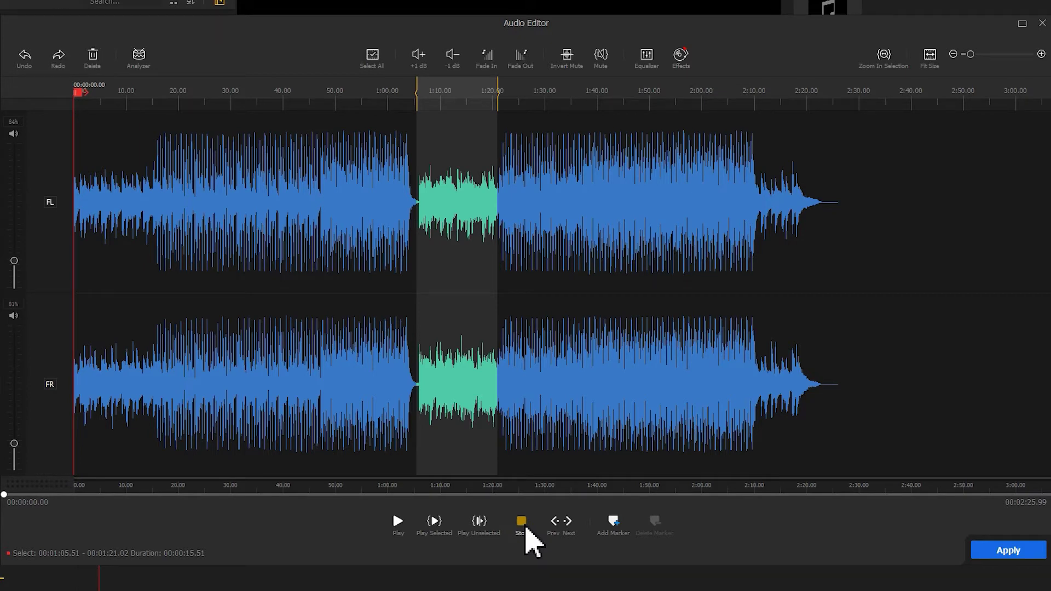
click(436, 535)
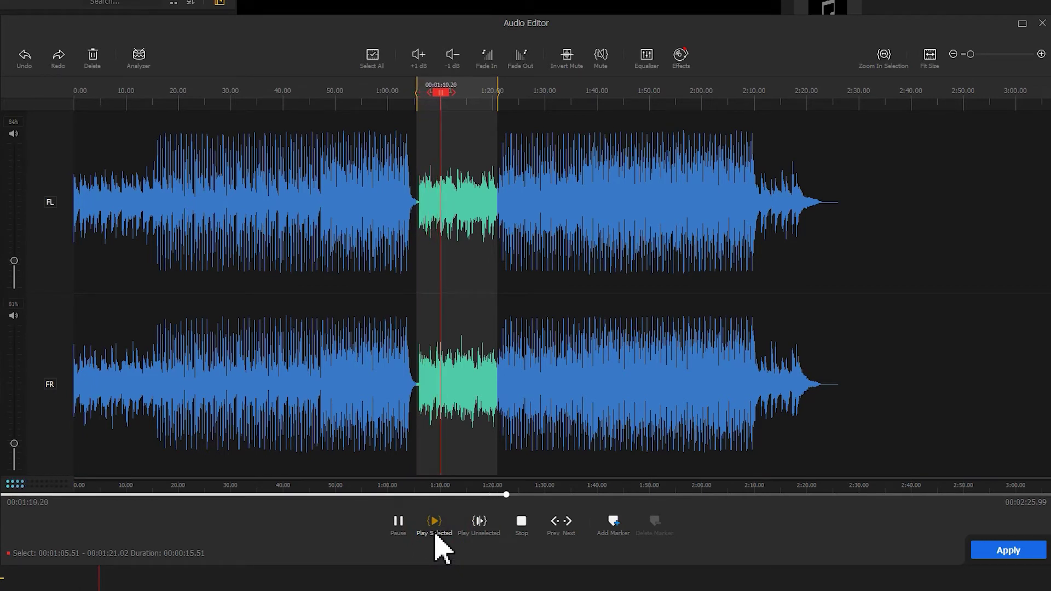
click(480, 528)
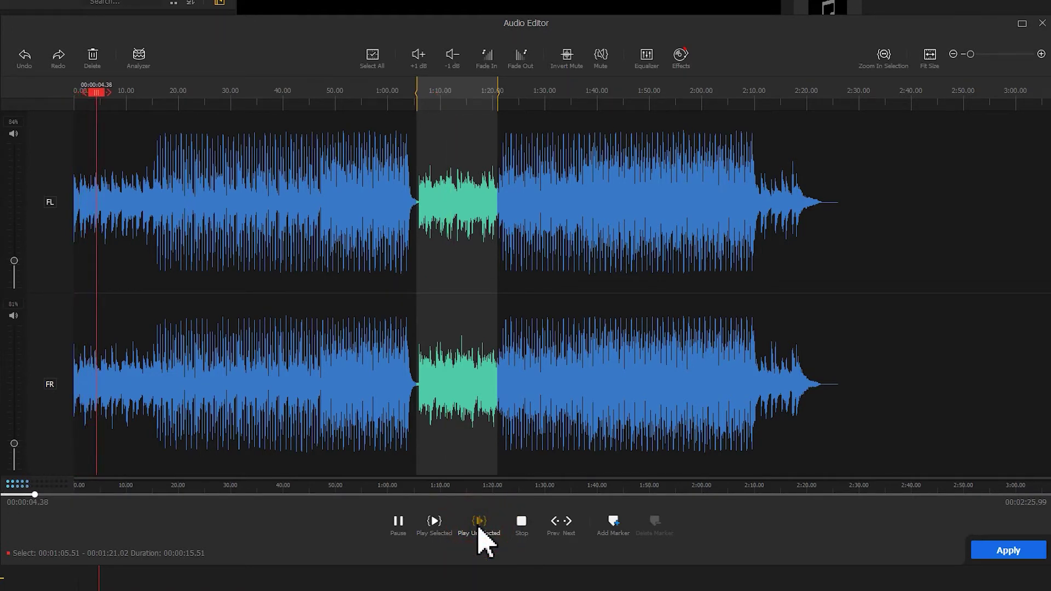
key(space)
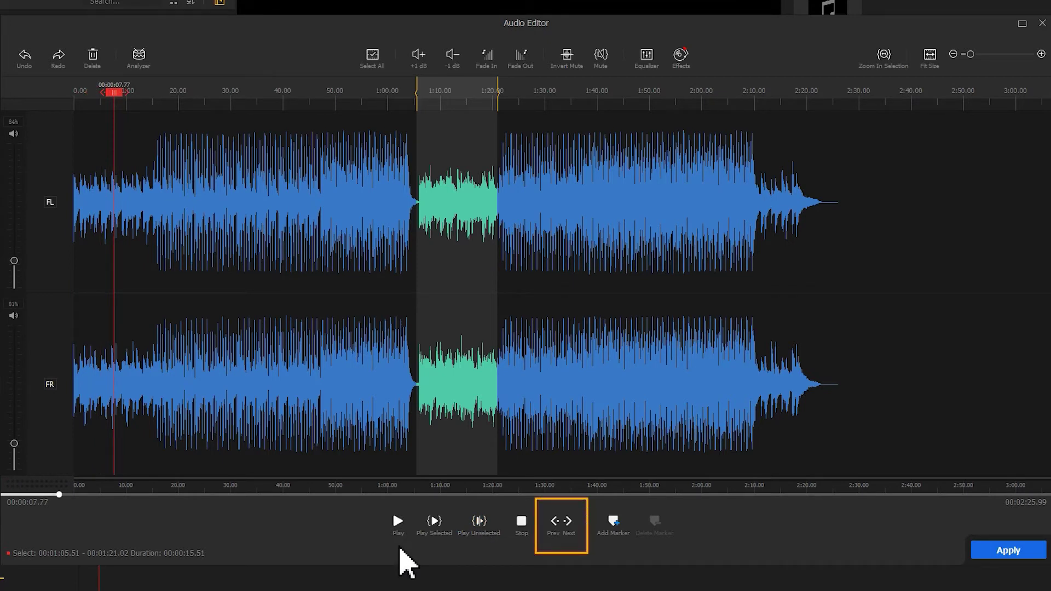
click(553, 530)
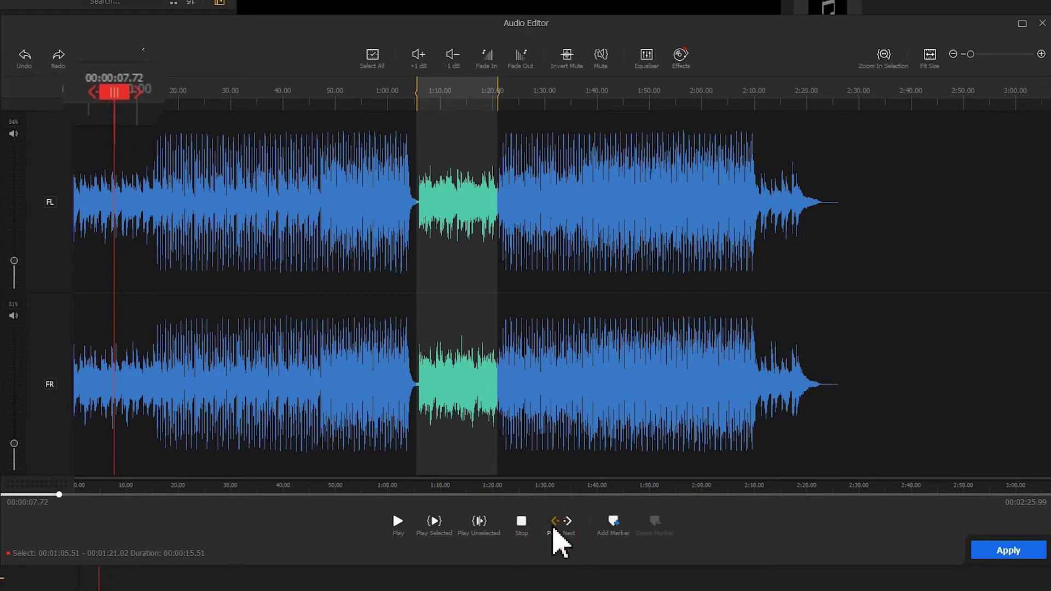
click(554, 530)
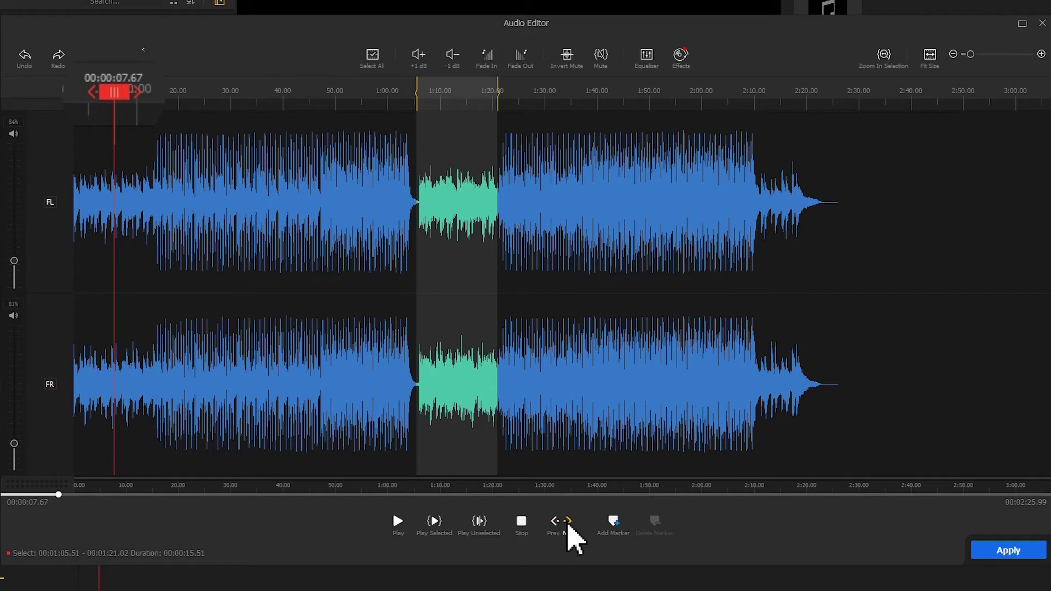
click(569, 526)
click(568, 526)
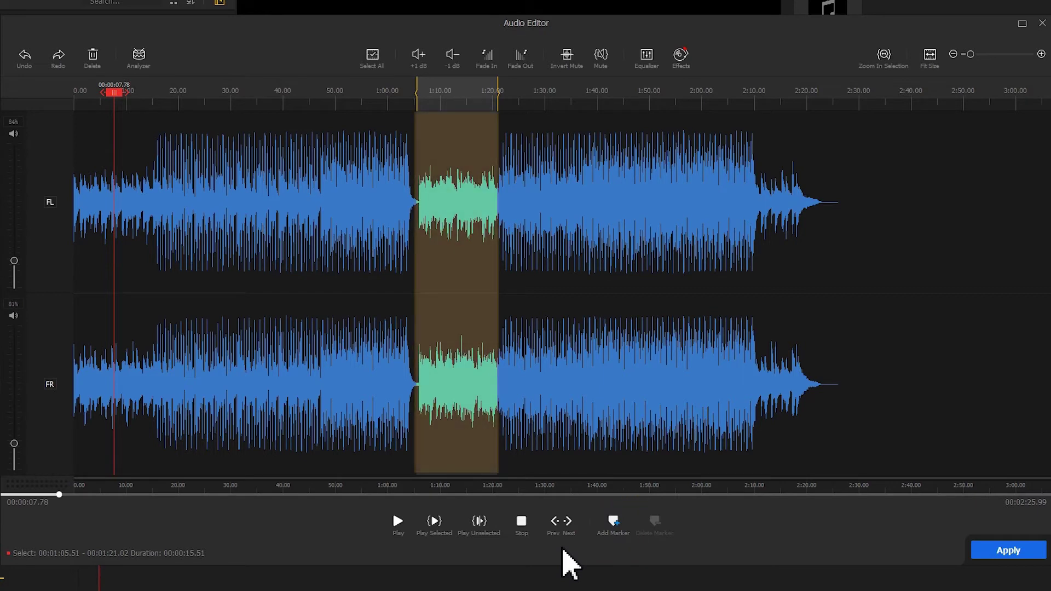
click(613, 522)
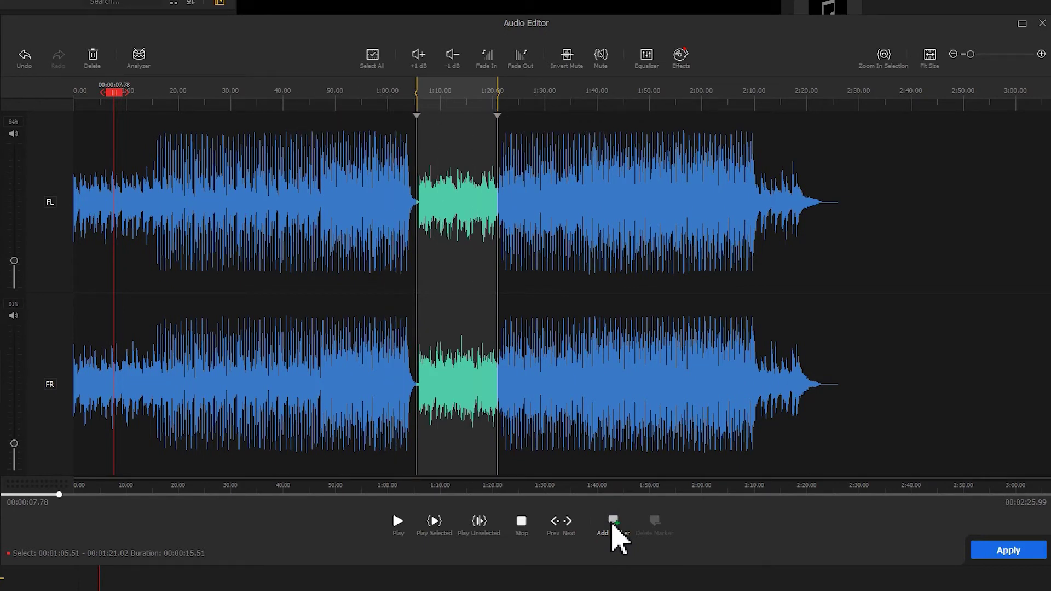
mouse_move(397, 93)
mouse_down()
mouse_move(353, 94)
mouse_move(351, 105)
mouse_up()
click(618, 524)
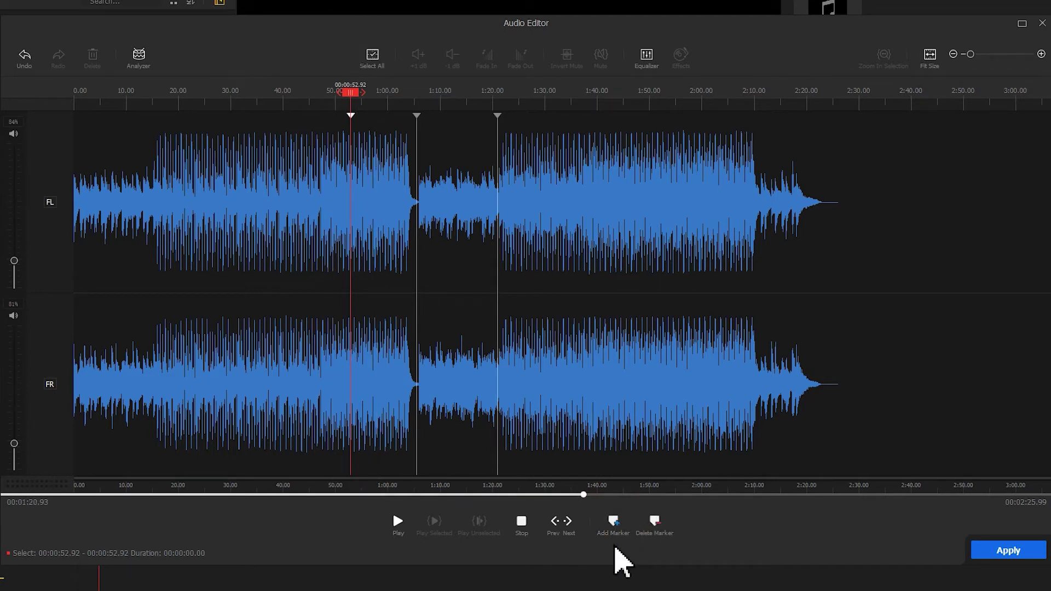
click(661, 526)
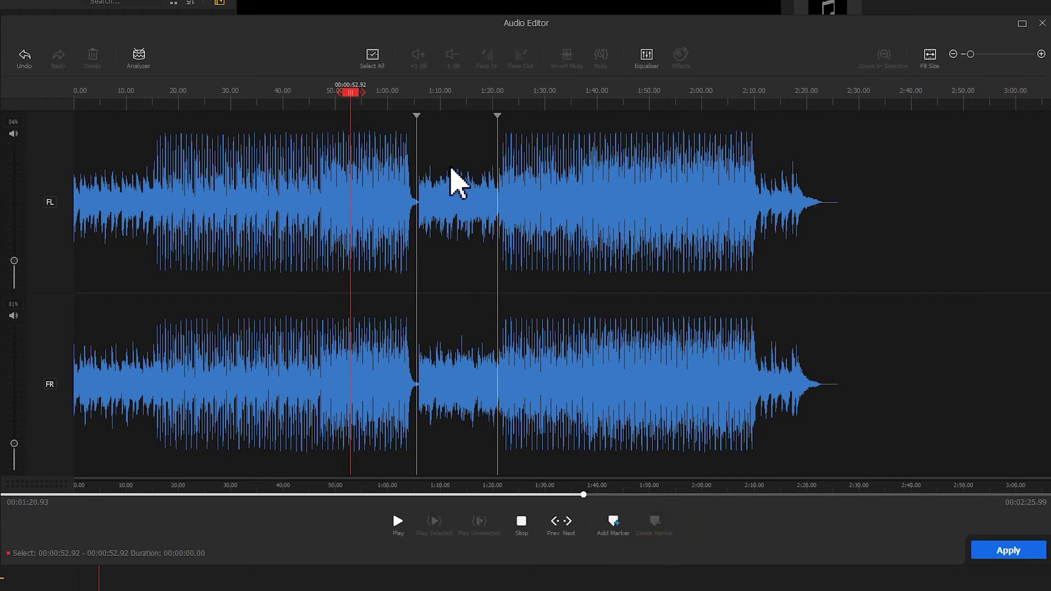
click(417, 122)
click(651, 529)
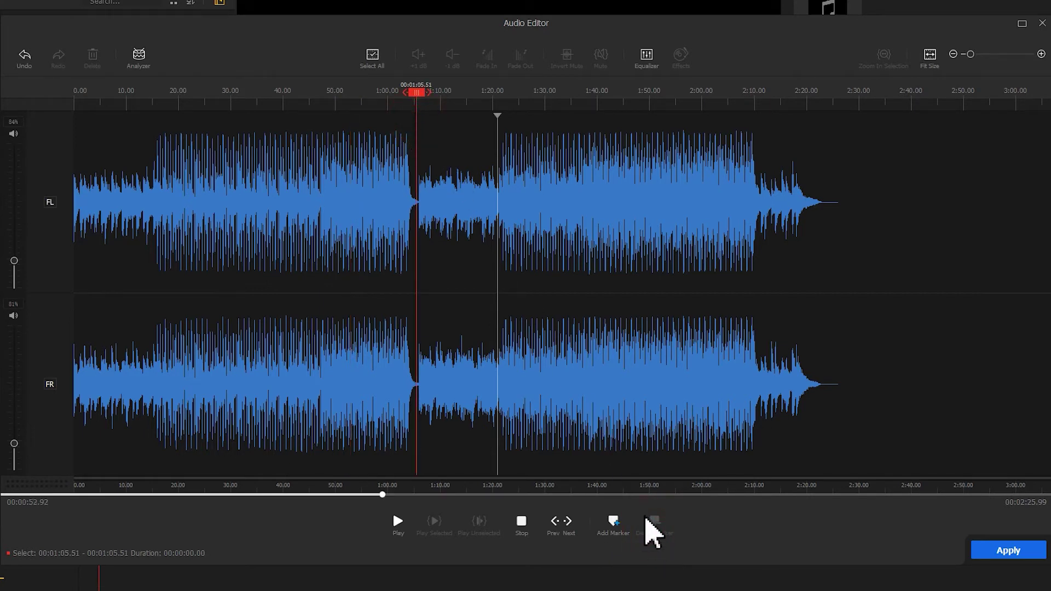
click(497, 120)
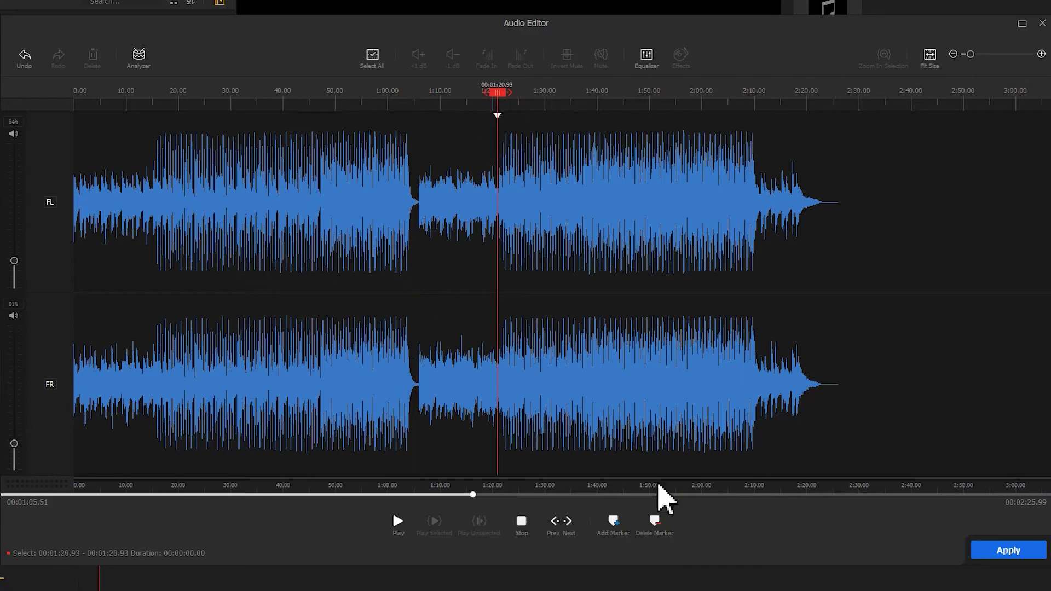
click(673, 539)
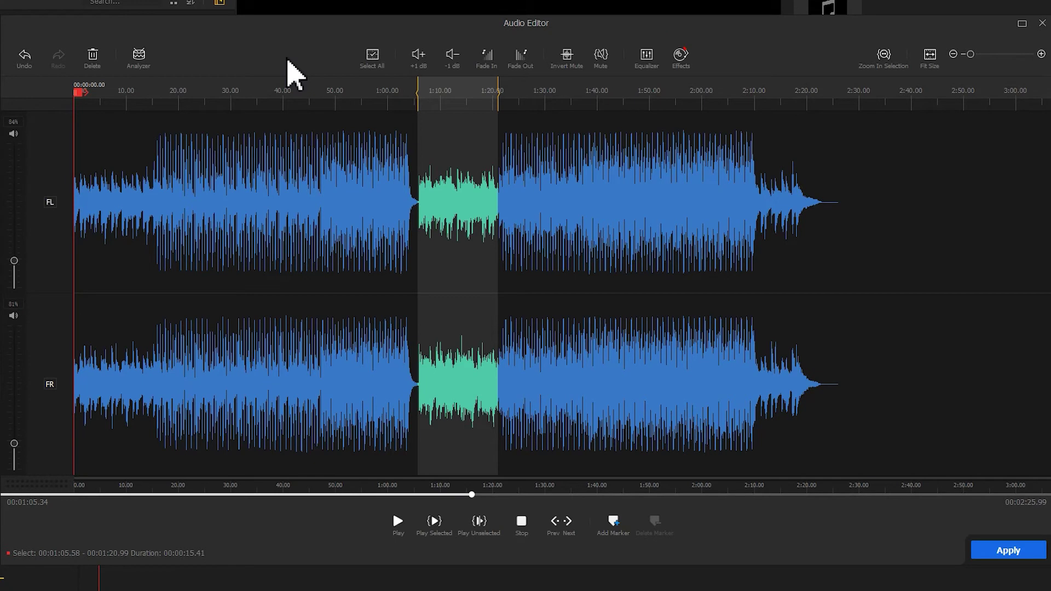
Delete the 1:05–1:21 section, undo, then redo the deletion, leaving a 2:10.69 track
click(94, 57)
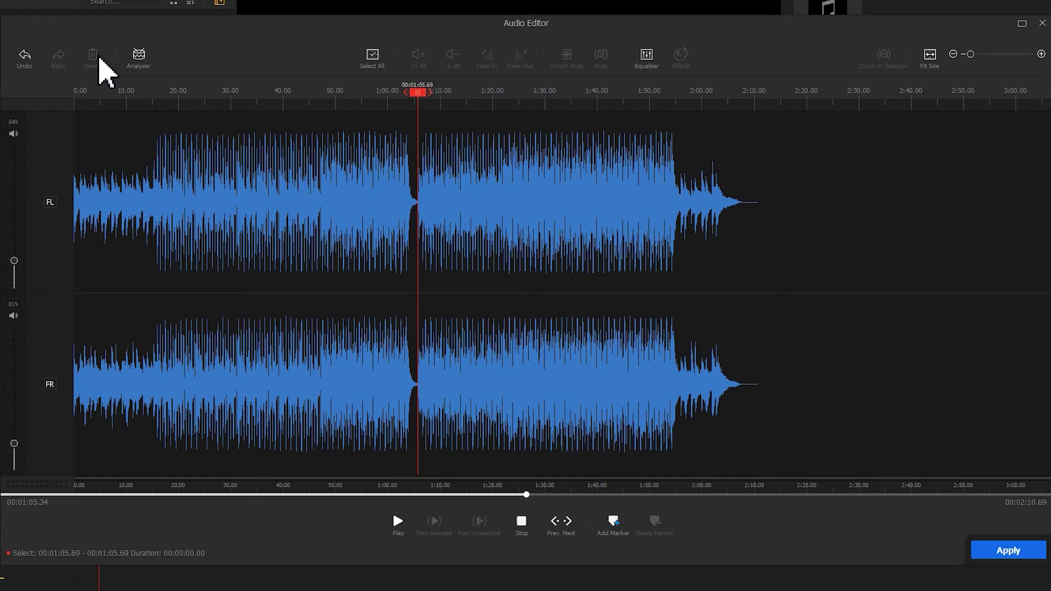
click(24, 57)
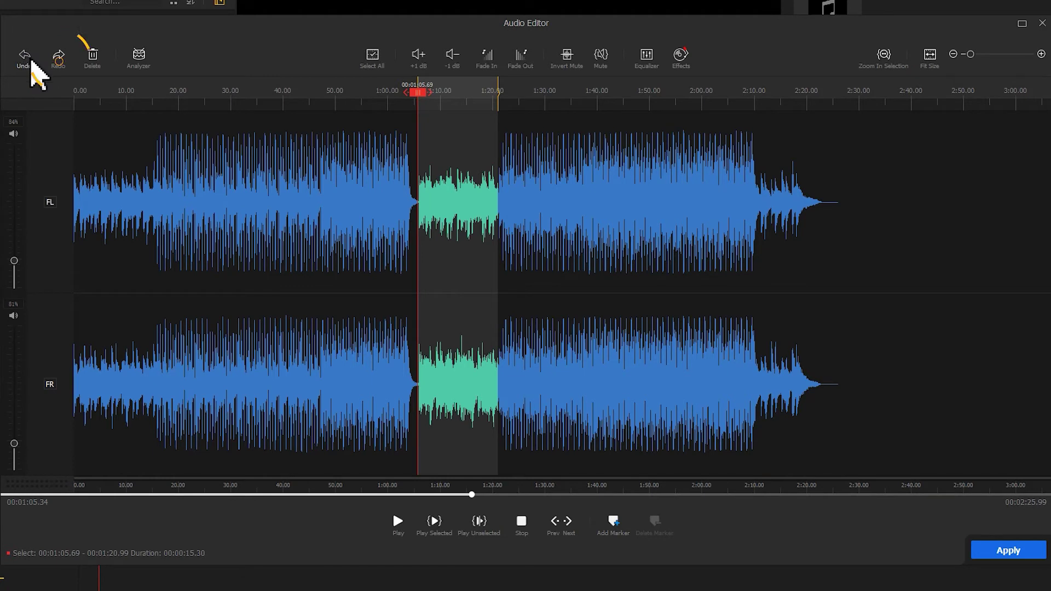
click(57, 59)
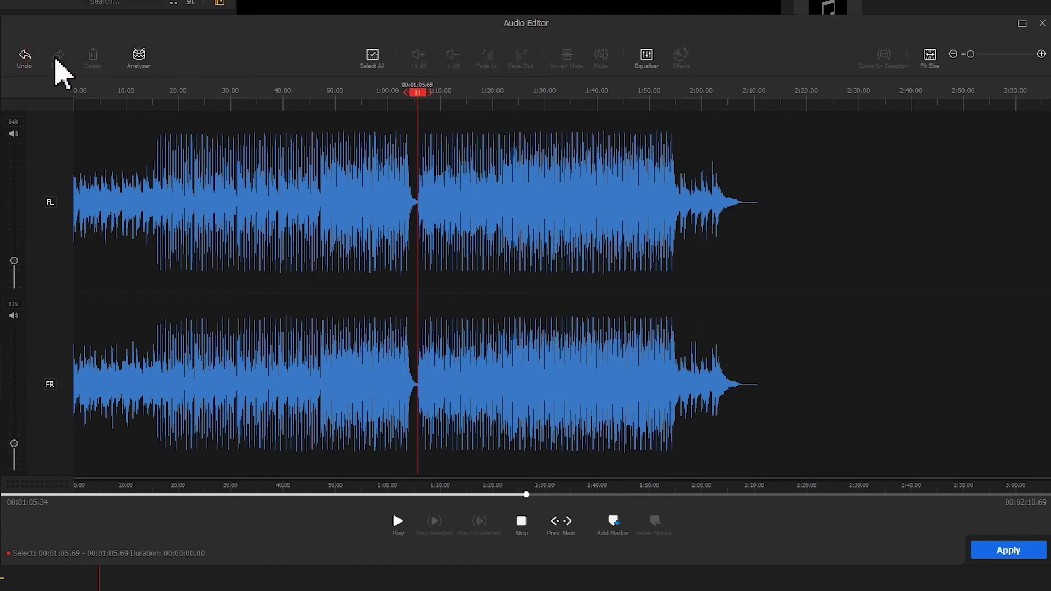
click(137, 57)
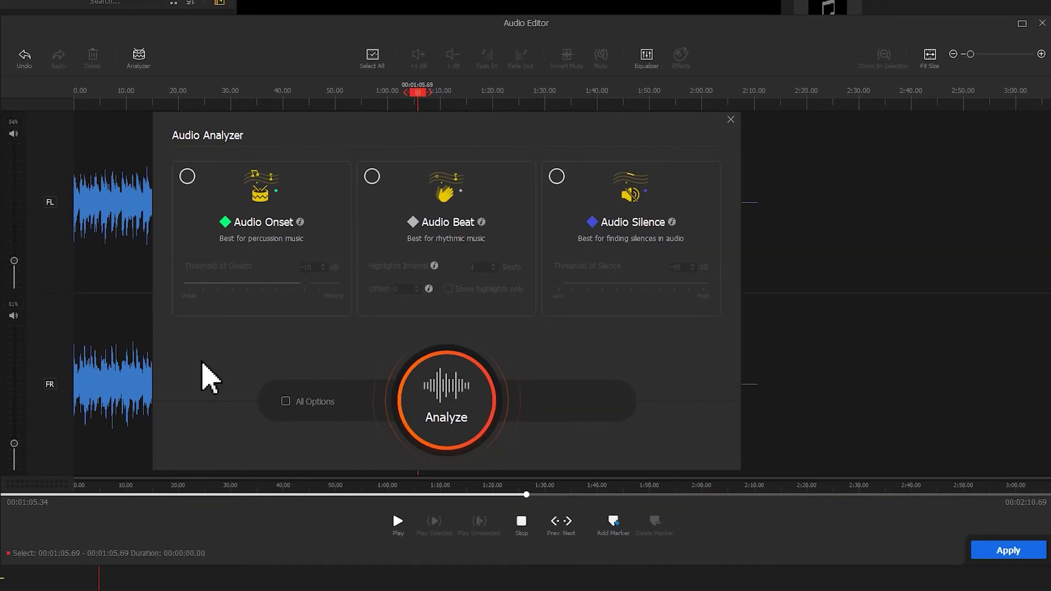
click(730, 120)
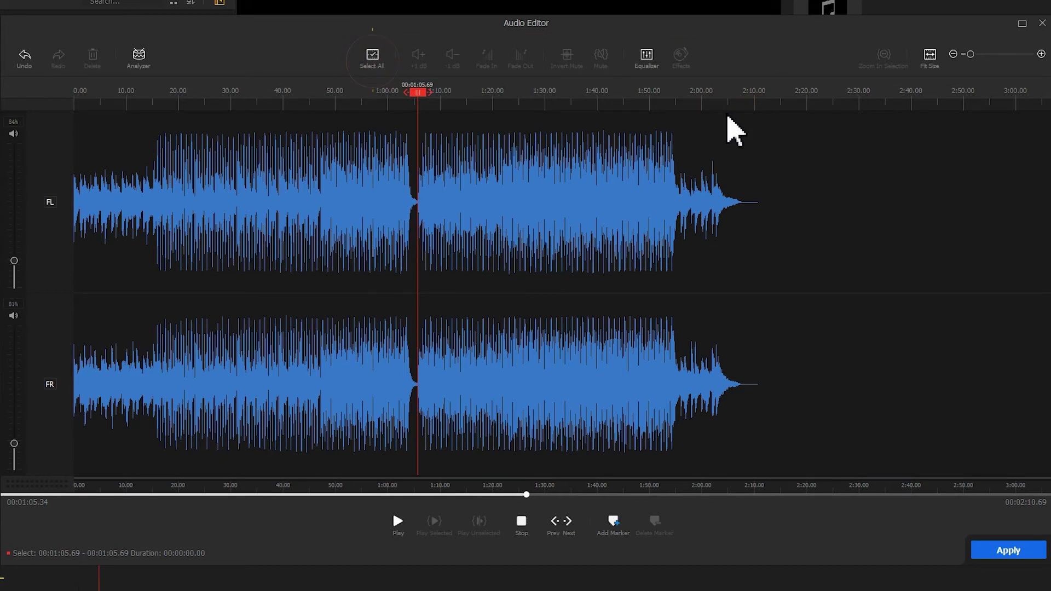
Select the 1:05.34–1:17.88 stretch of the music track
click(373, 55)
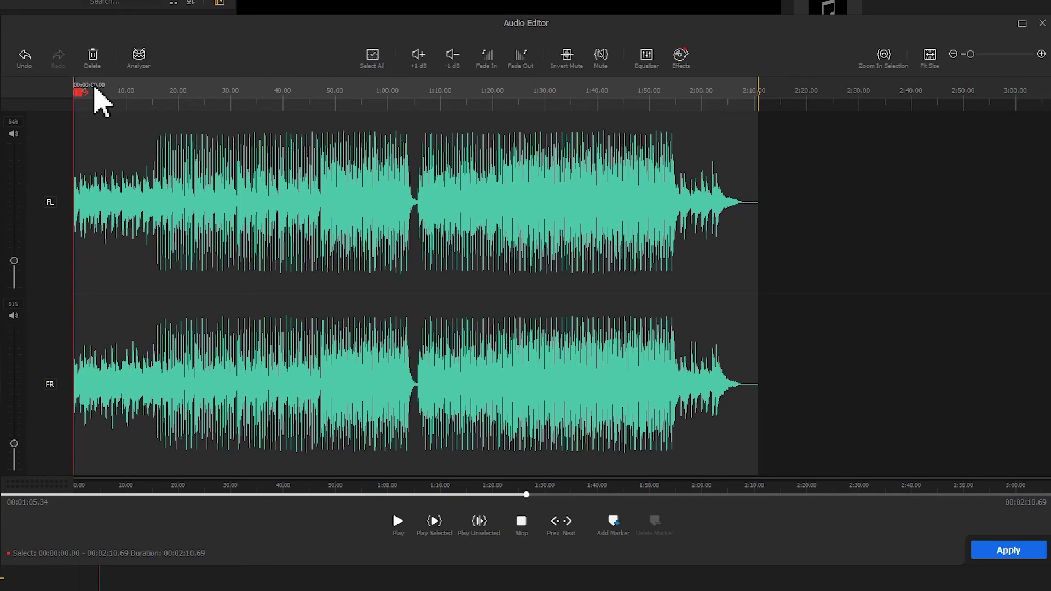
drag(77, 87, 423, 87)
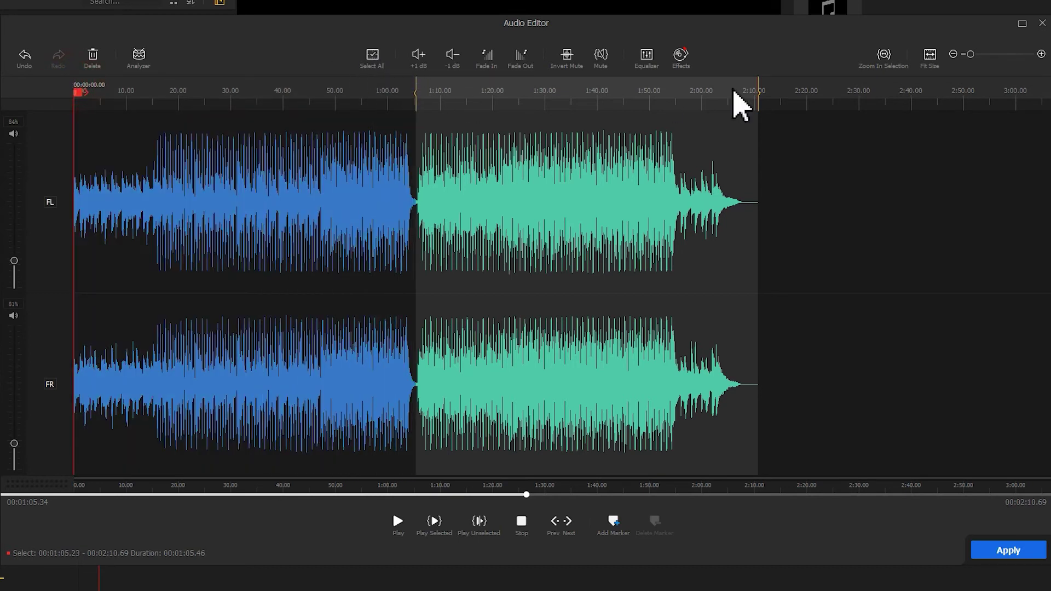
drag(755, 92, 481, 99)
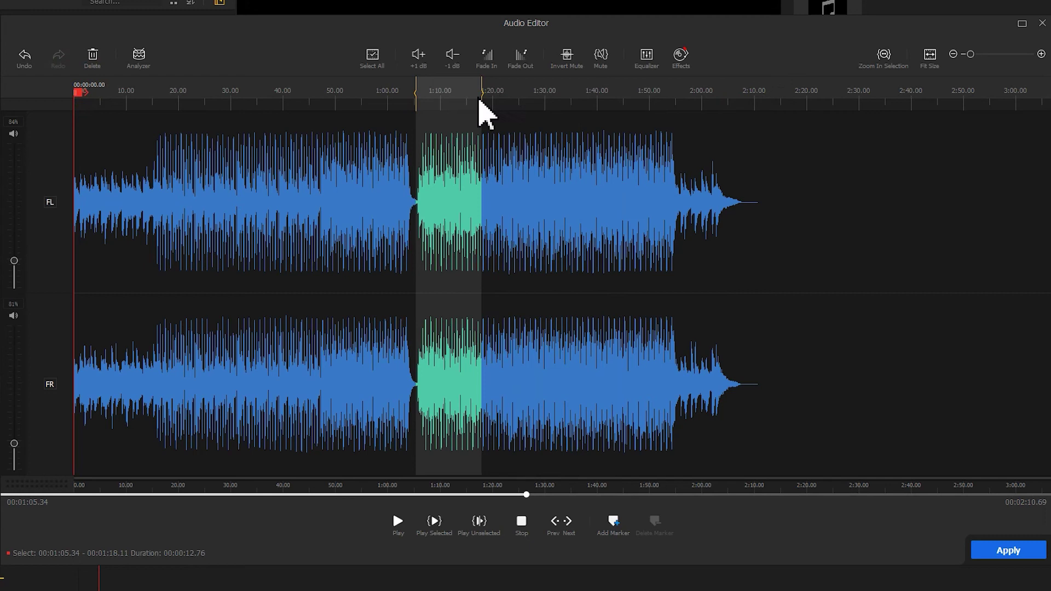
Raise the selected stretch by 1 dB twice, then lower it by 1 dB three times
click(421, 54)
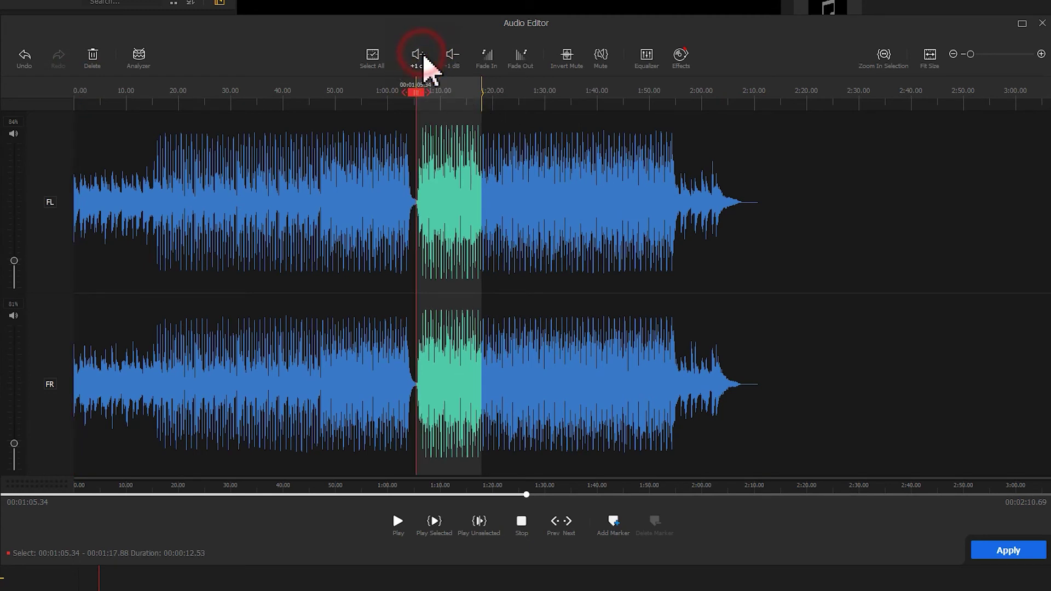
click(425, 57)
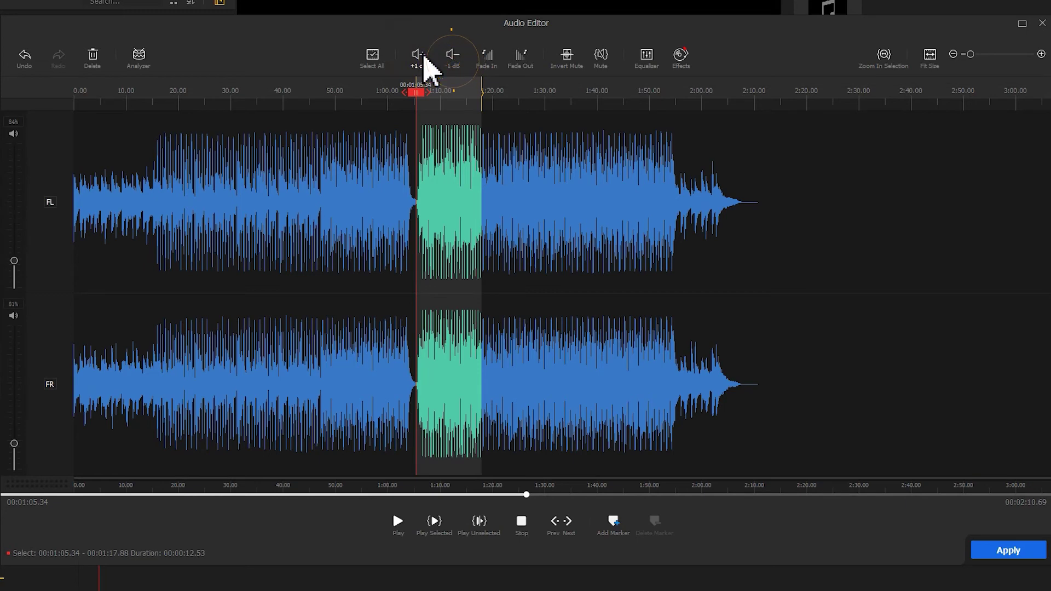
click(452, 57)
click(453, 59)
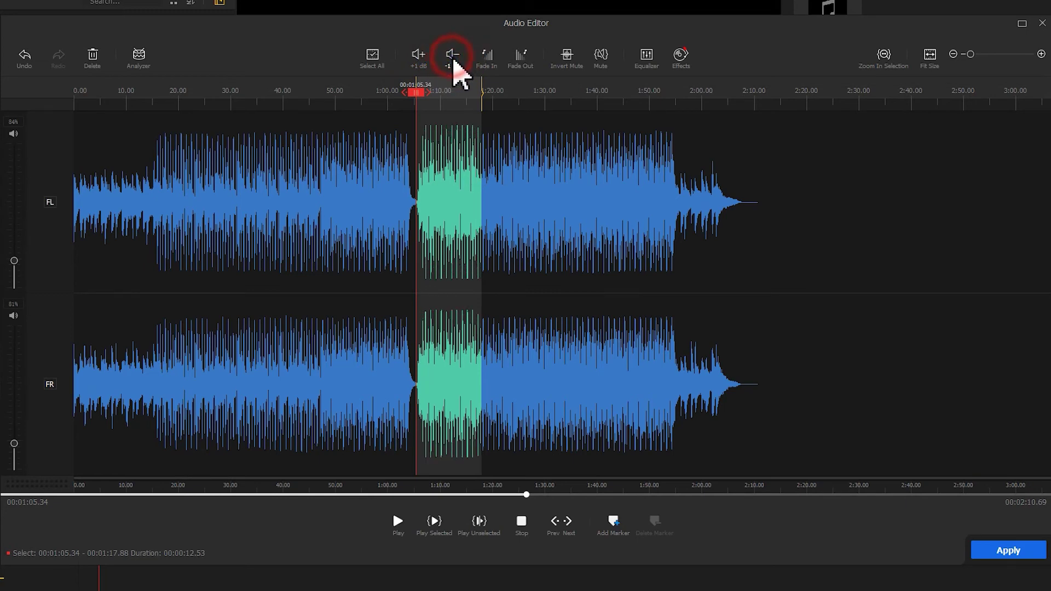
click(453, 60)
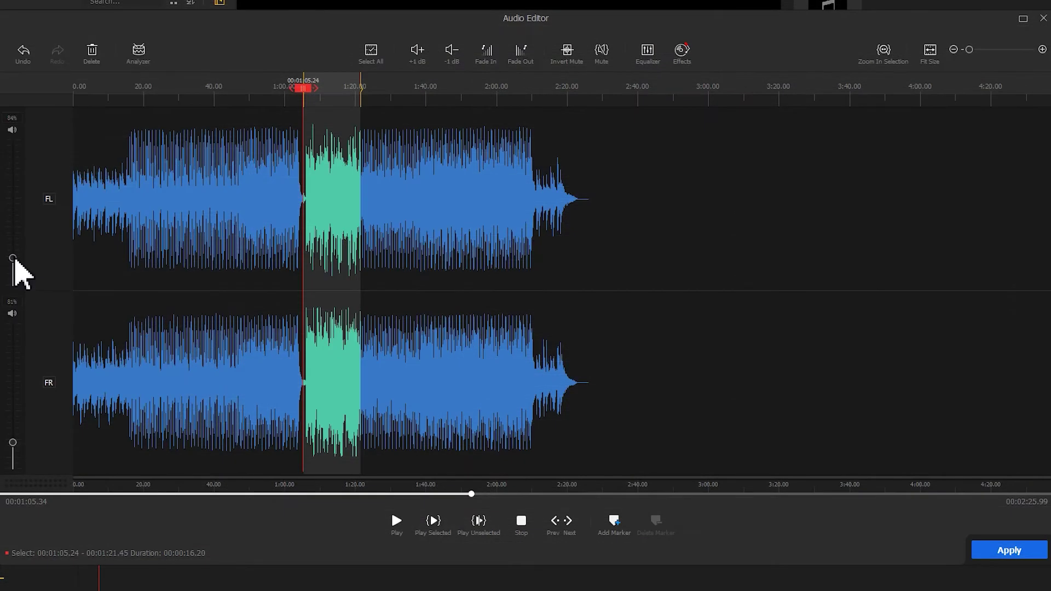
Boost the left channel volume to 183%, then bring it down to 79%
click(14, 258)
drag(16, 258, 23, 237)
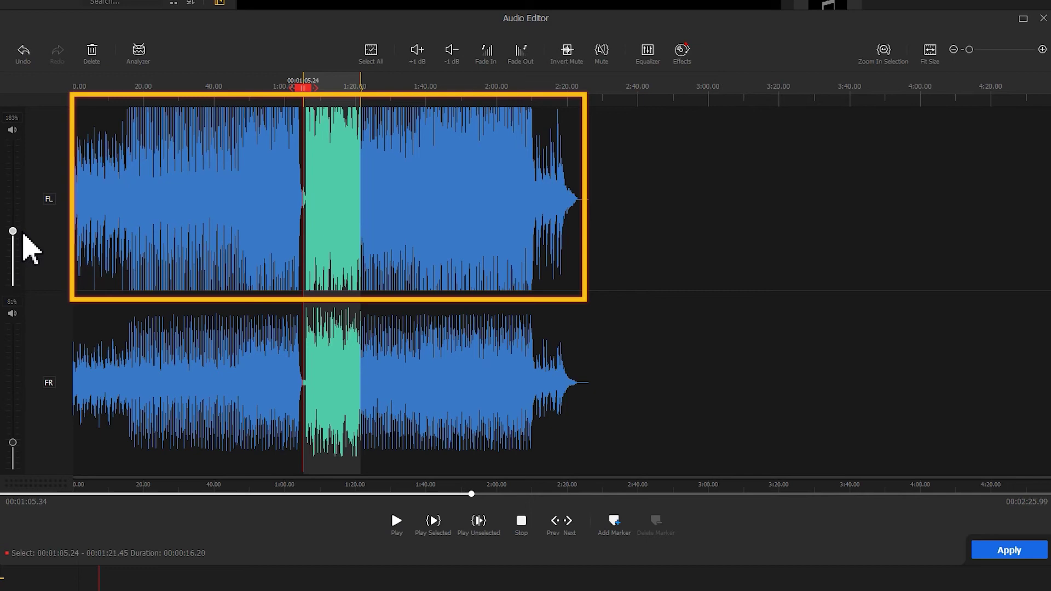
drag(23, 234, 26, 263)
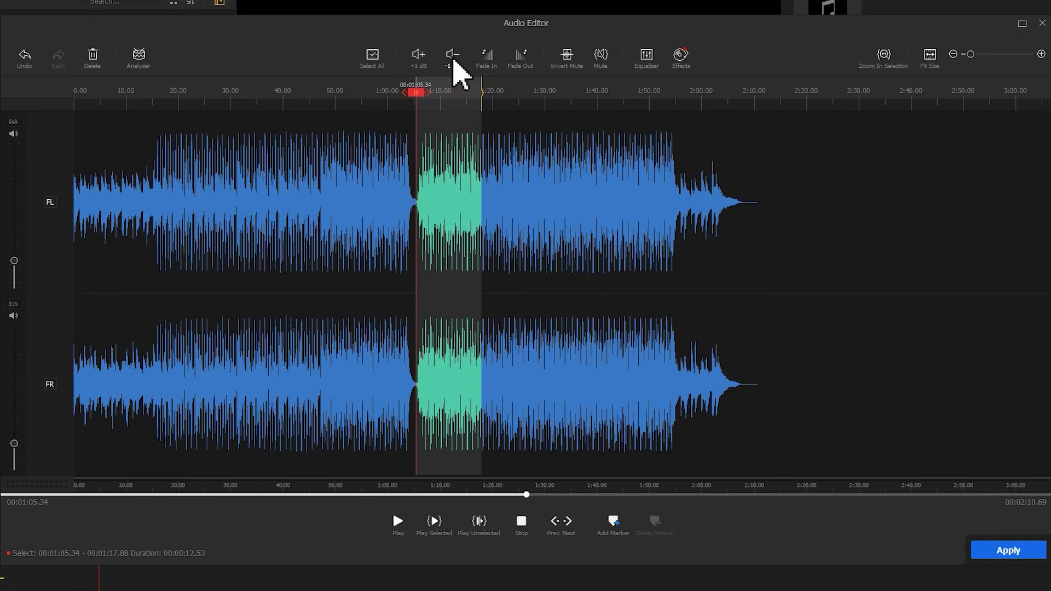
Try Mute and Invert Mute on the 1:05–1:18 stretch, then add Fade In and Fade Out
click(602, 61)
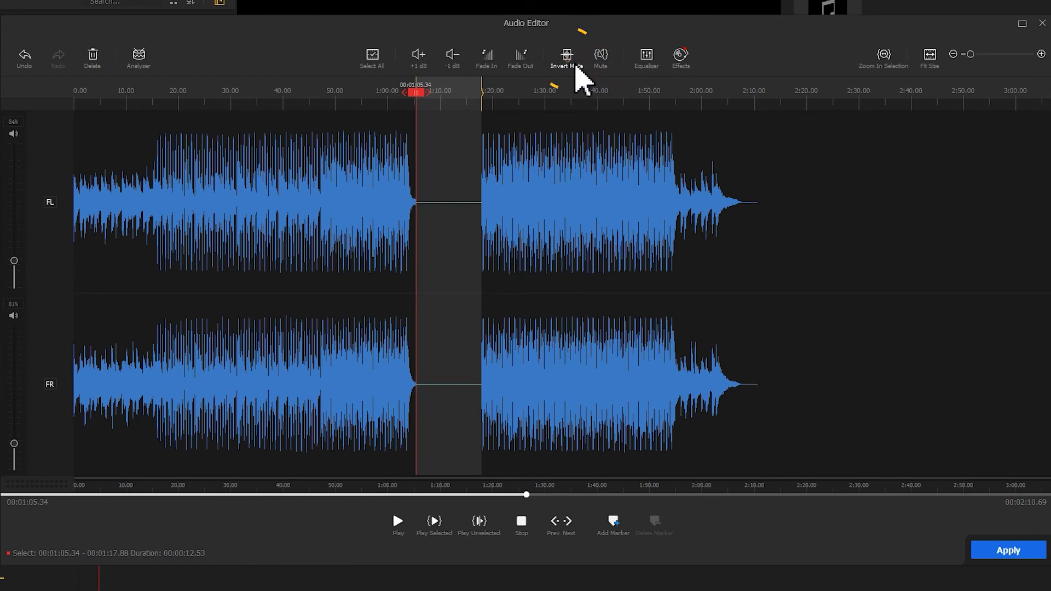
click(575, 67)
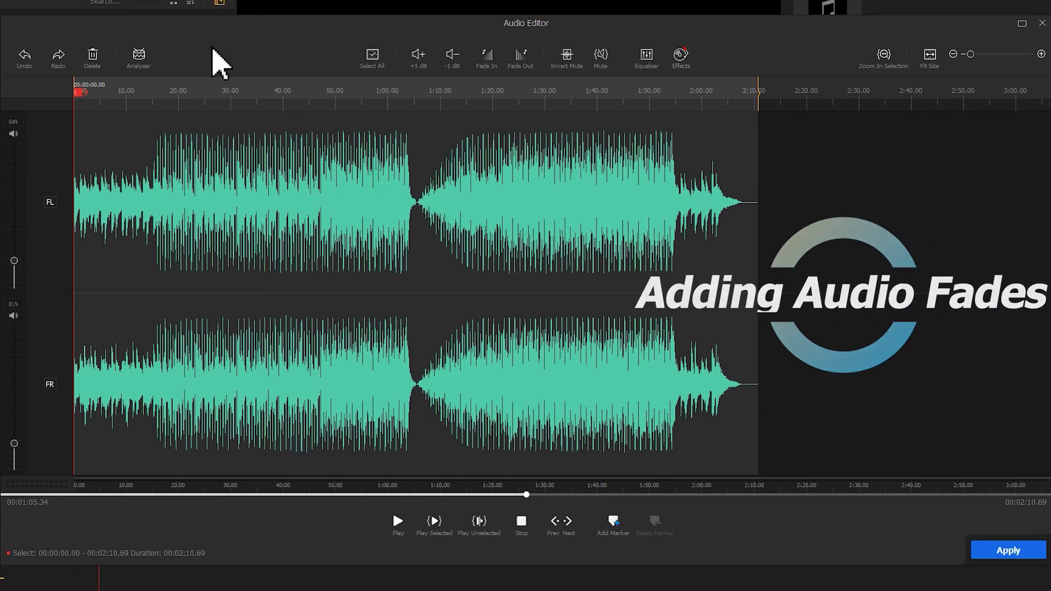
click(486, 56)
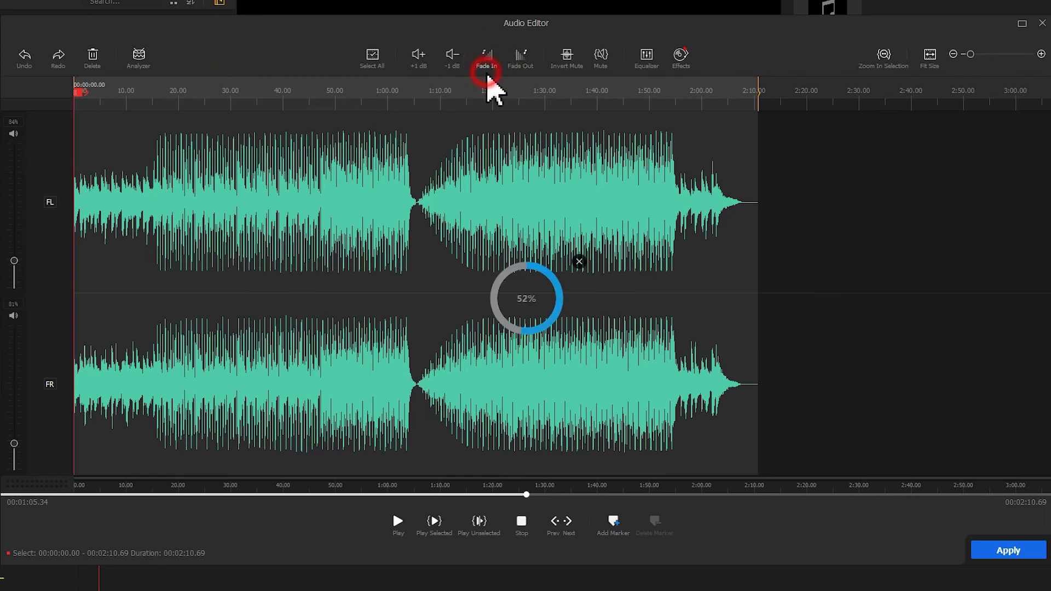
click(520, 57)
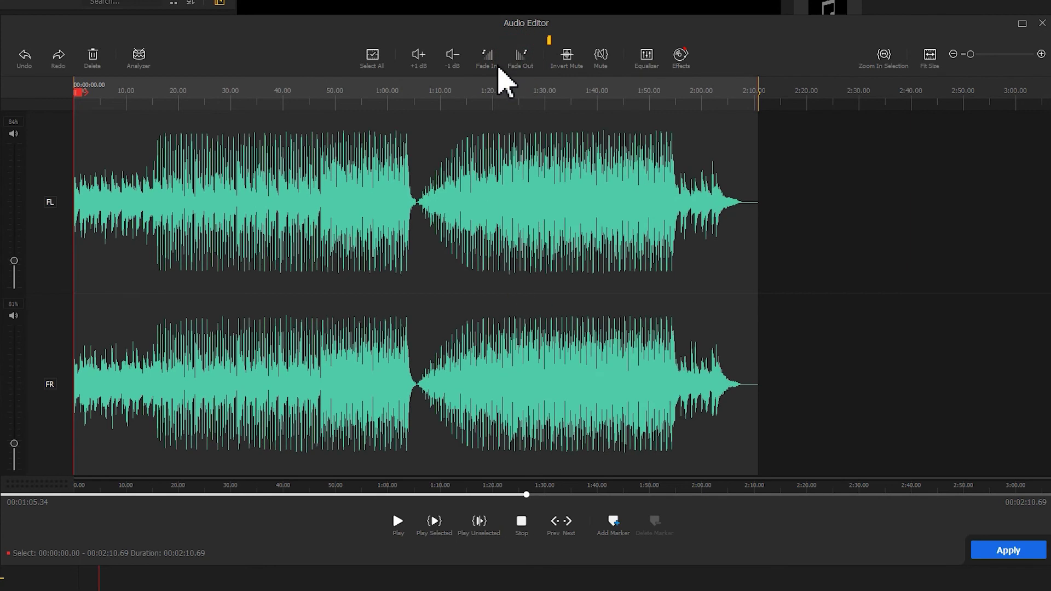
click(519, 70)
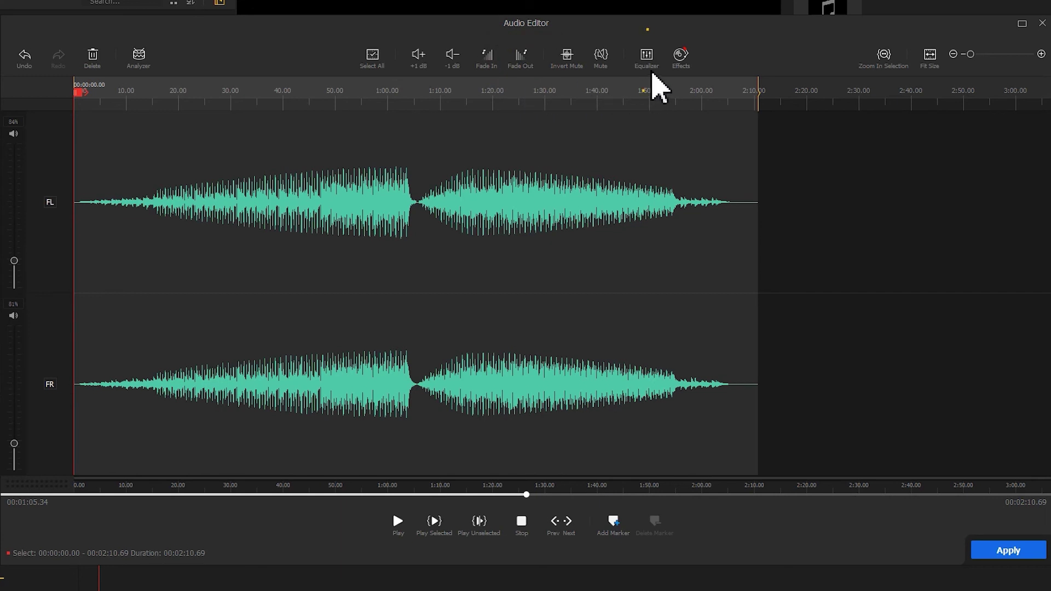
click(646, 56)
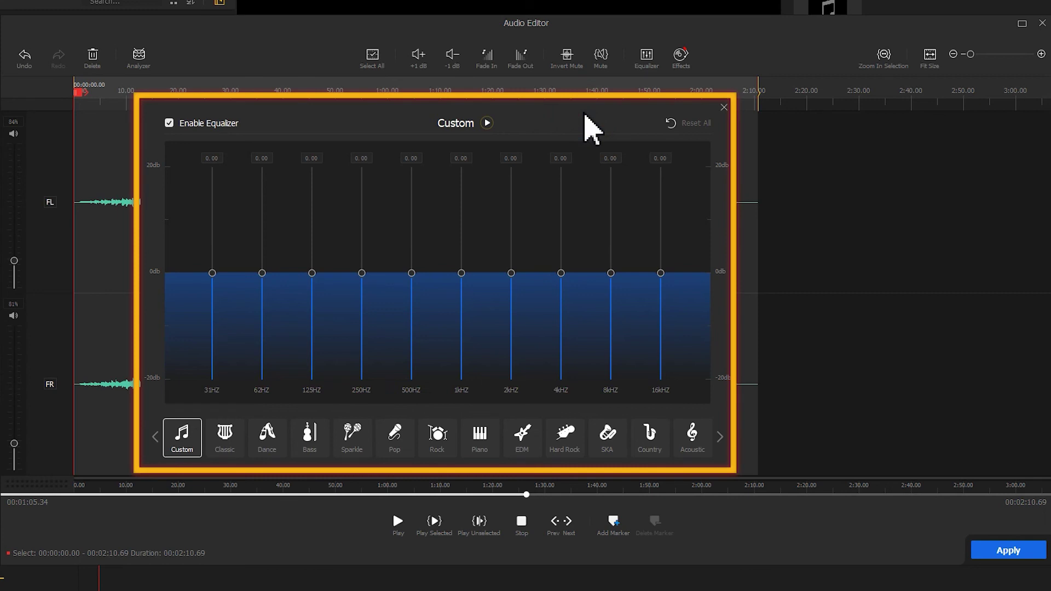
click(724, 109)
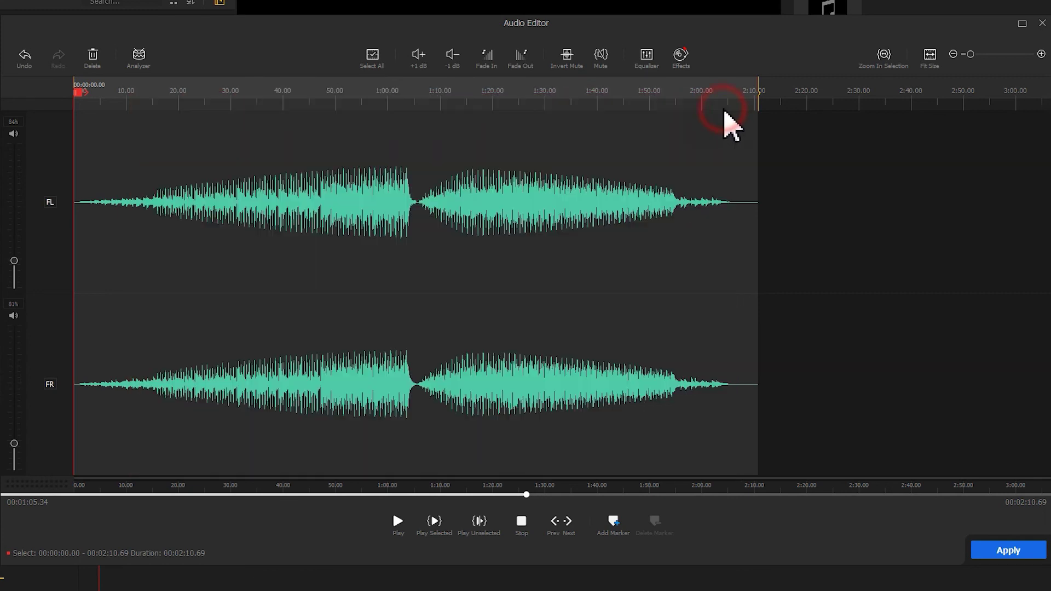
click(685, 60)
mouse_move(711, 164)
mouse_down()
mouse_move(719, 267)
mouse_move(719, 170)
mouse_up()
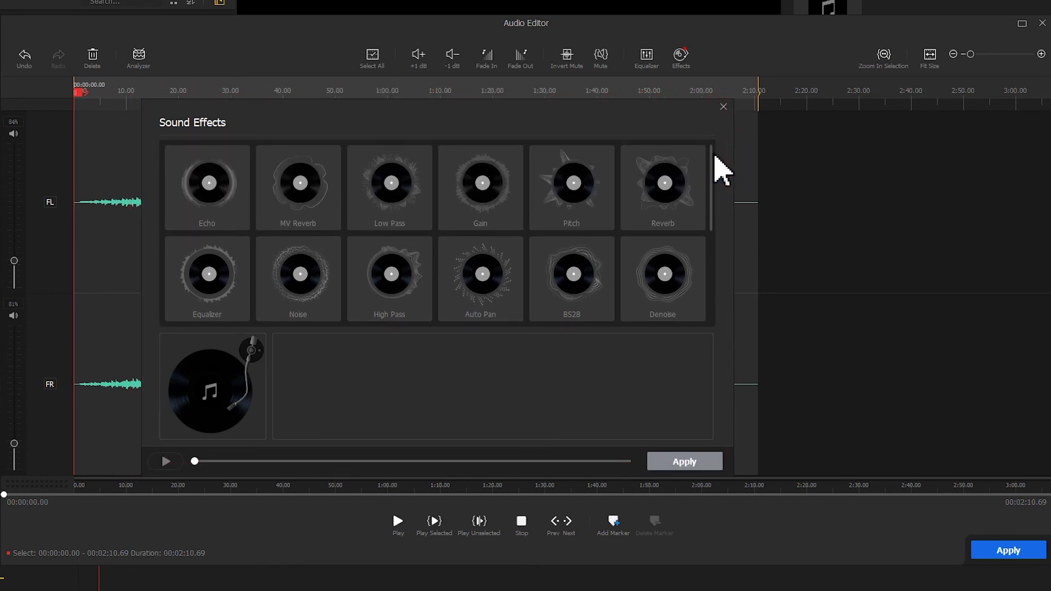
click(723, 107)
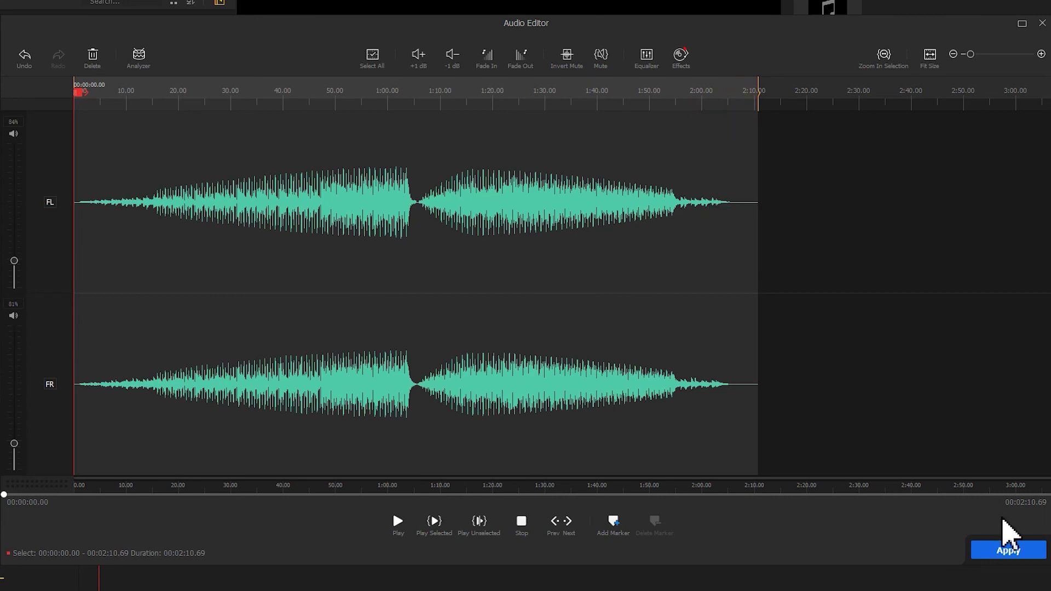
Apply the edits, placing the 2:10.69 contributing-export-0 clip on the timeline's audio track
click(1014, 549)
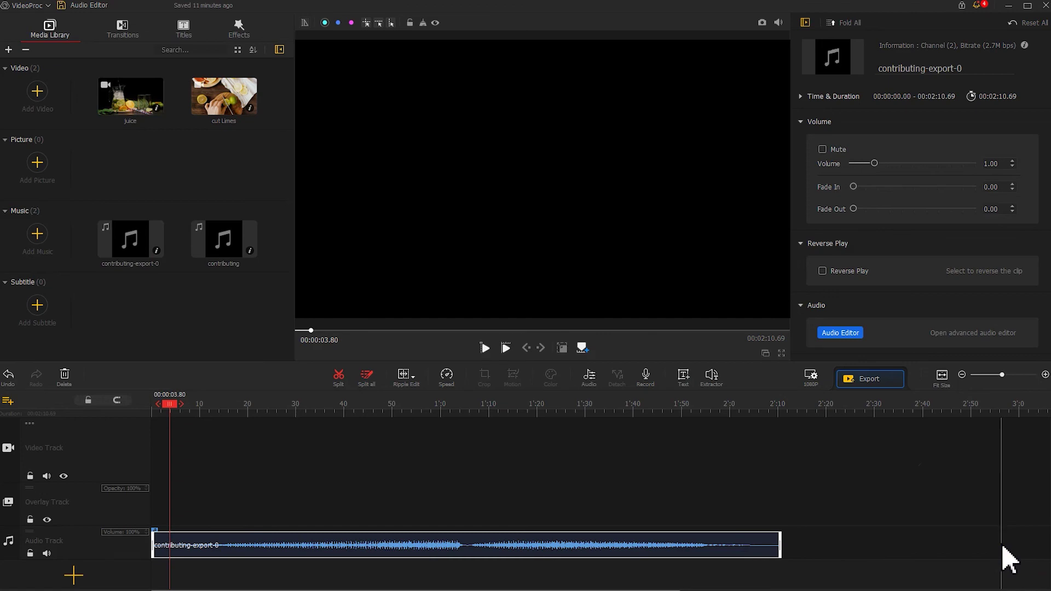